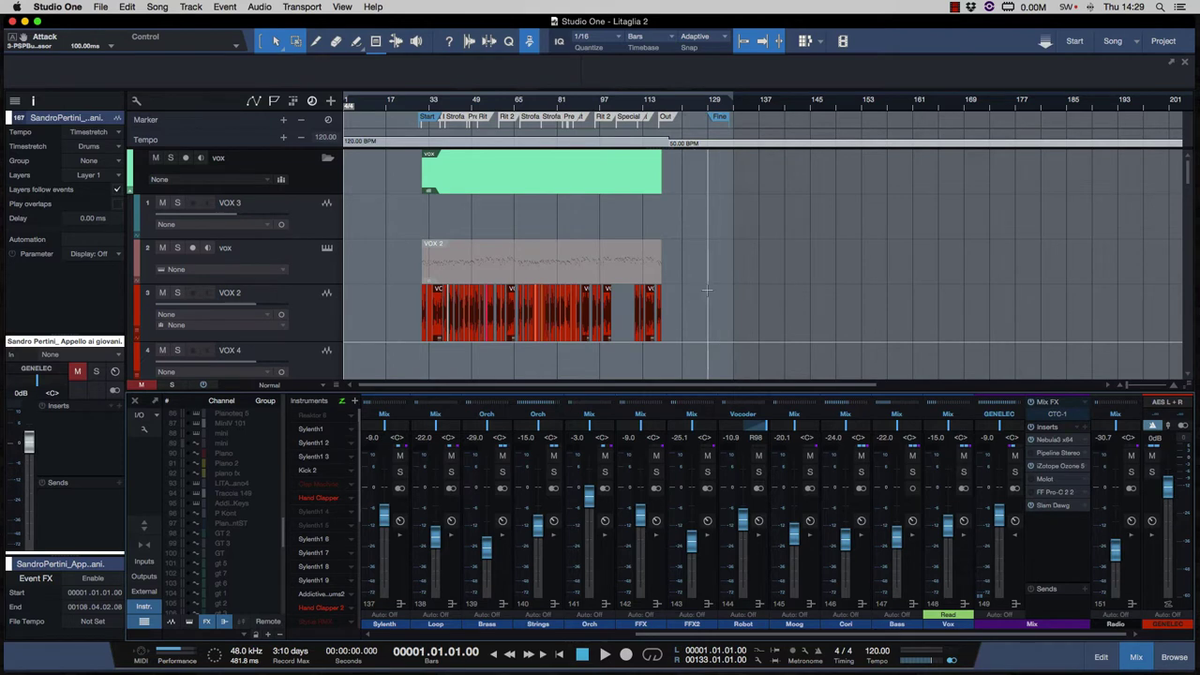
# Solo the VOX 2 track in the arrangement
pyautogui.moveTo(388, 229); pyautogui.dragTo(750, 375)
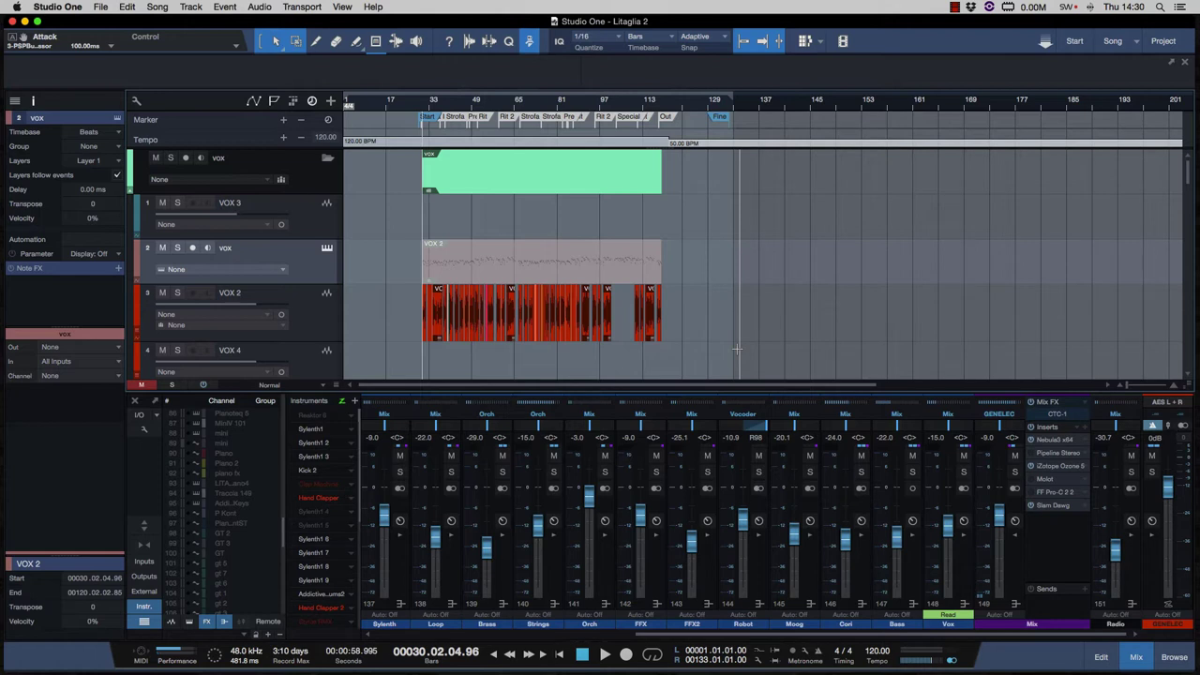
pyautogui.scroll(-1, 737, 350)
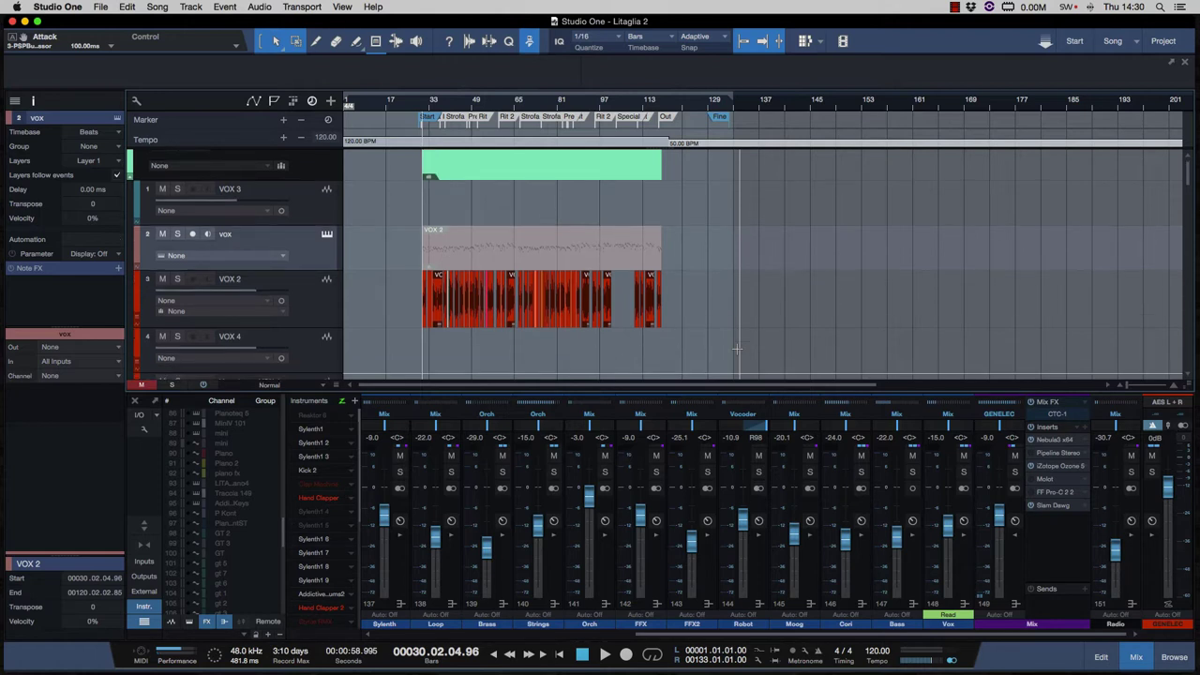
pyautogui.scroll(1, 737, 350)
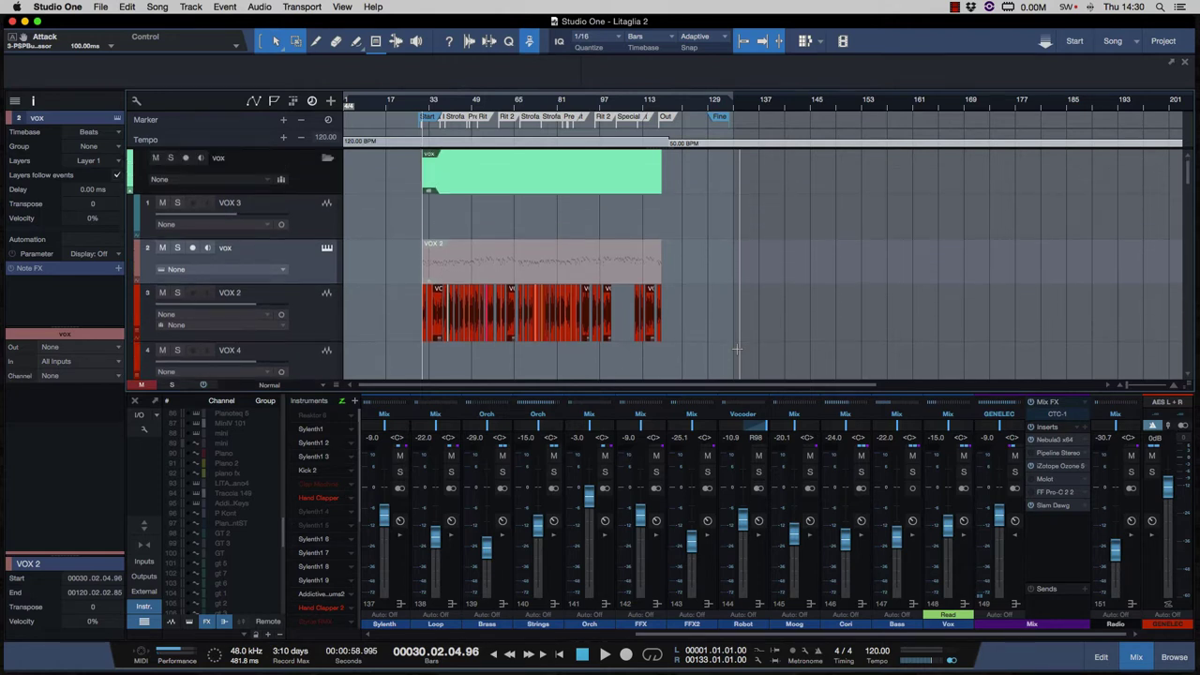
pyautogui.scroll(-3, 514, 294)
pyautogui.click(302, 252)
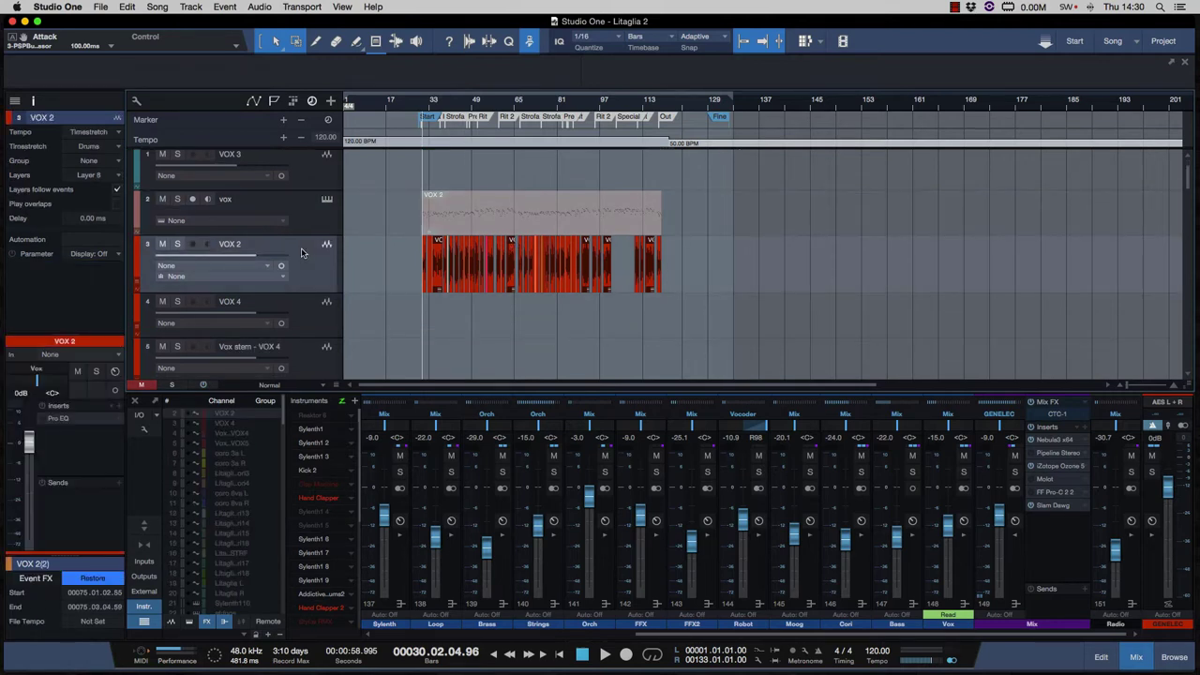
pyautogui.click(177, 244)
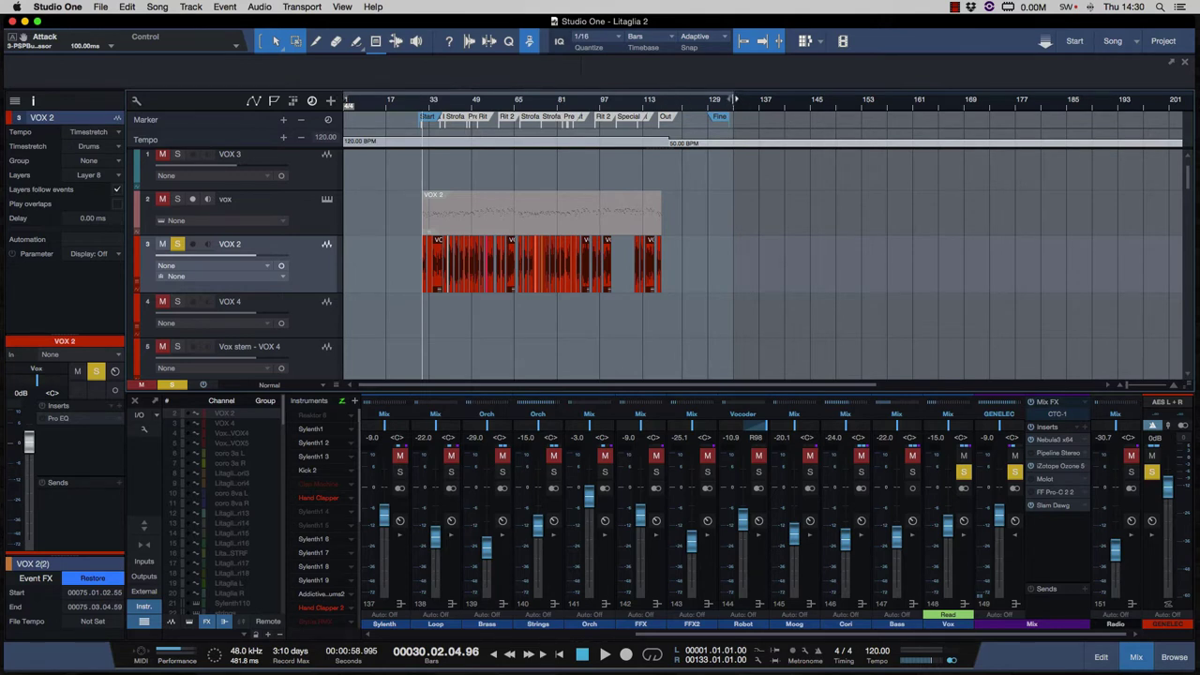
# Examine which source channels are included in the Export Stems settings, and cancel without exporting
pyautogui.click(159, 8)
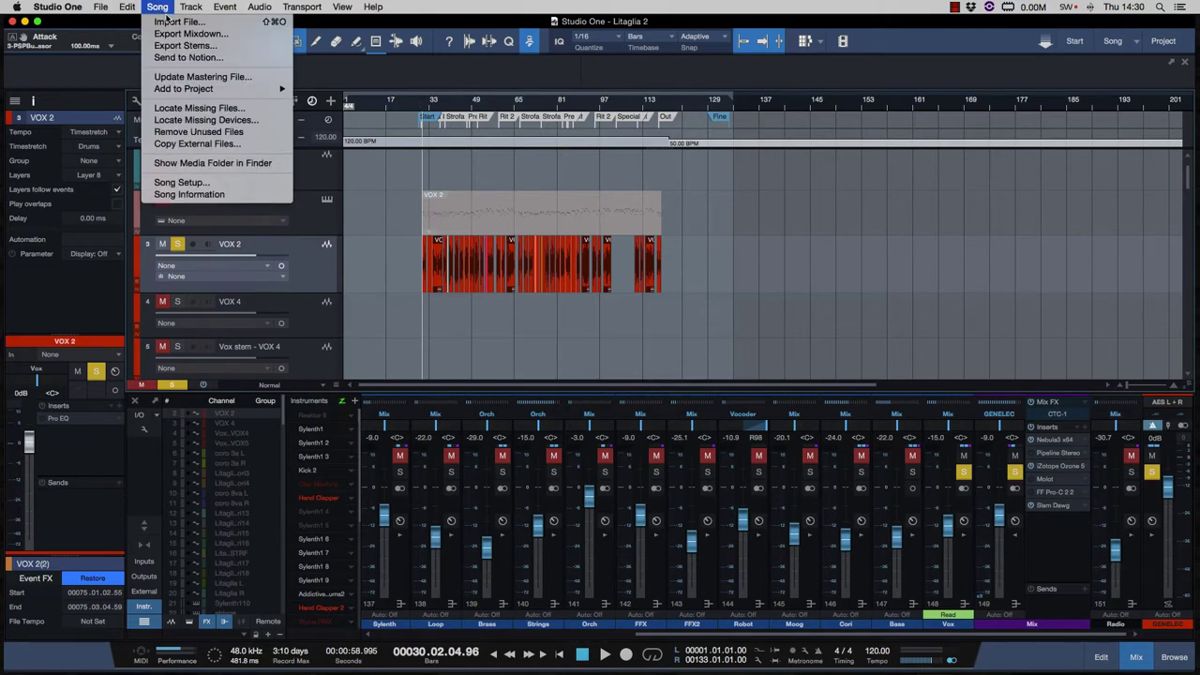
pyautogui.click(178, 45)
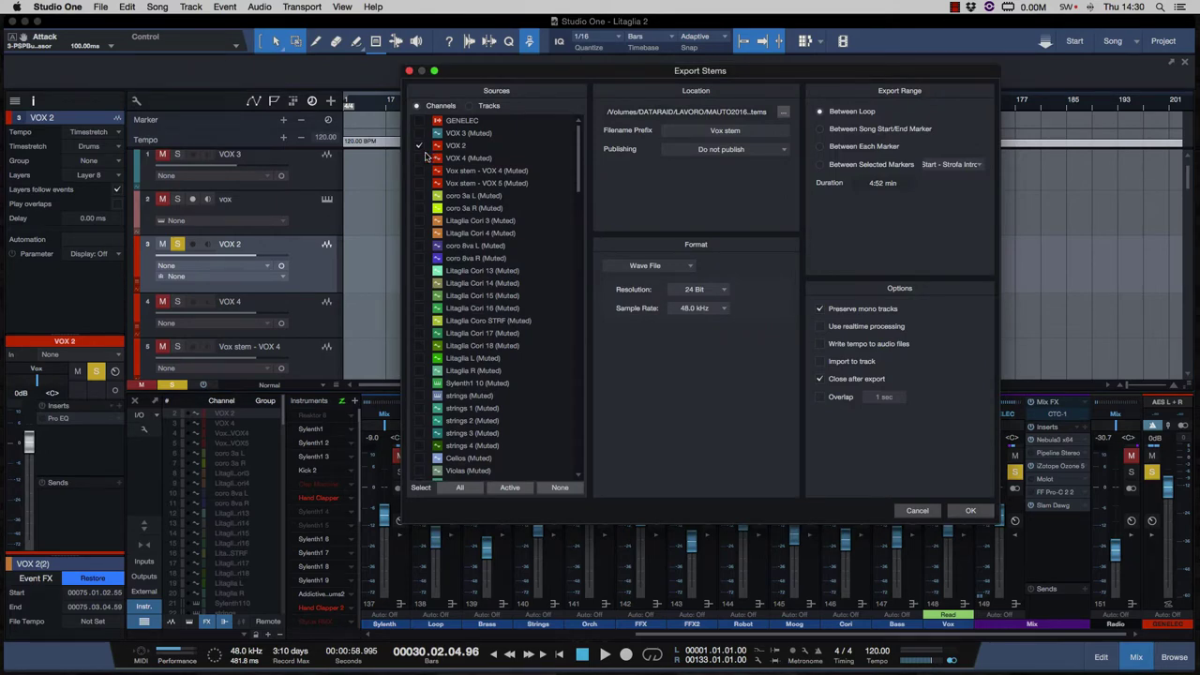
pyautogui.scroll(-15, 431, 157)
pyautogui.scroll(-15, 425, 158)
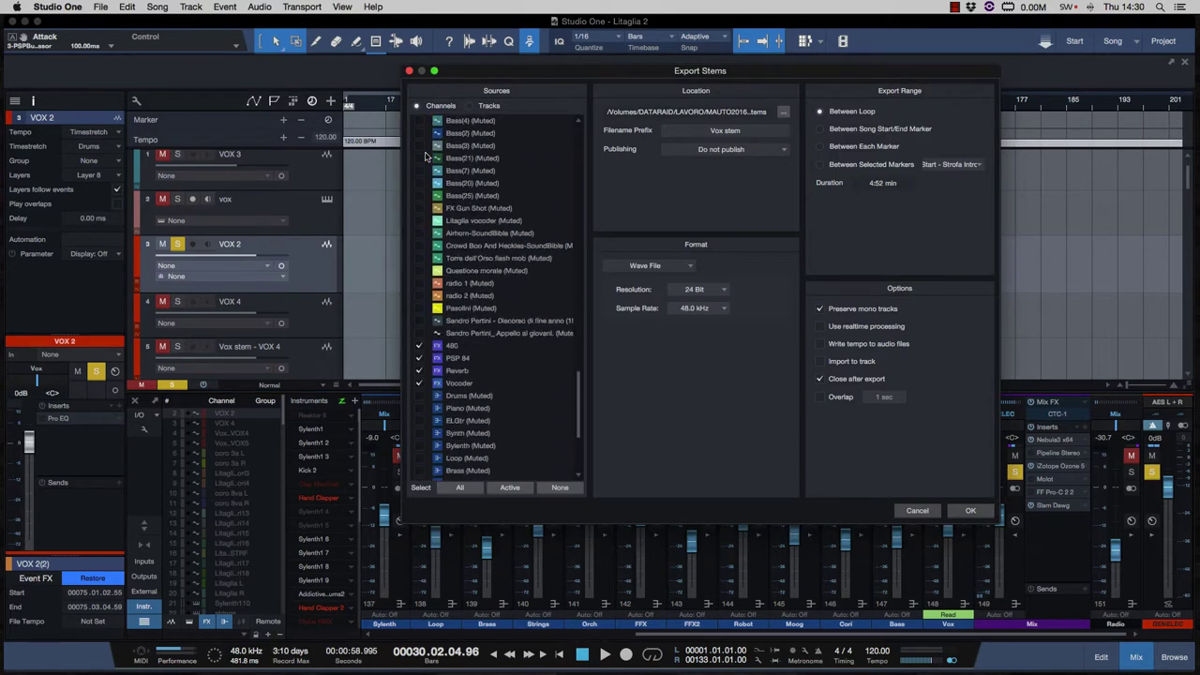
pyautogui.scroll(-5, 426, 158)
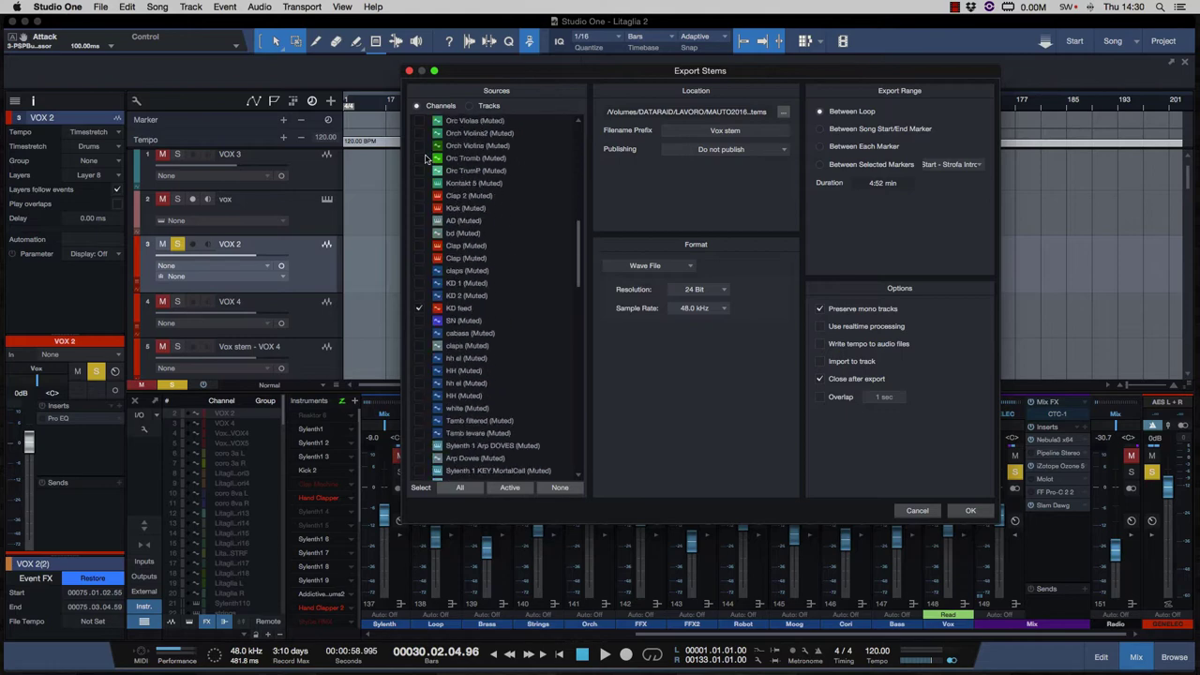
pyautogui.scroll(-15, 448, 235)
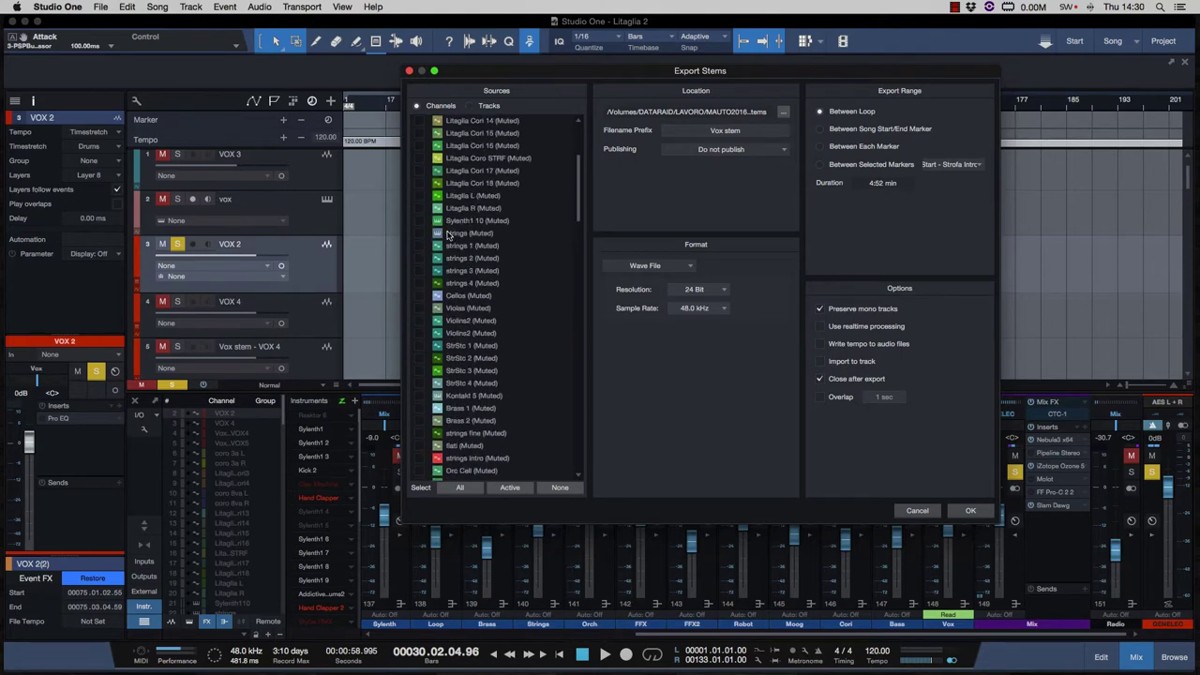
pyautogui.scroll(-15, 448, 234)
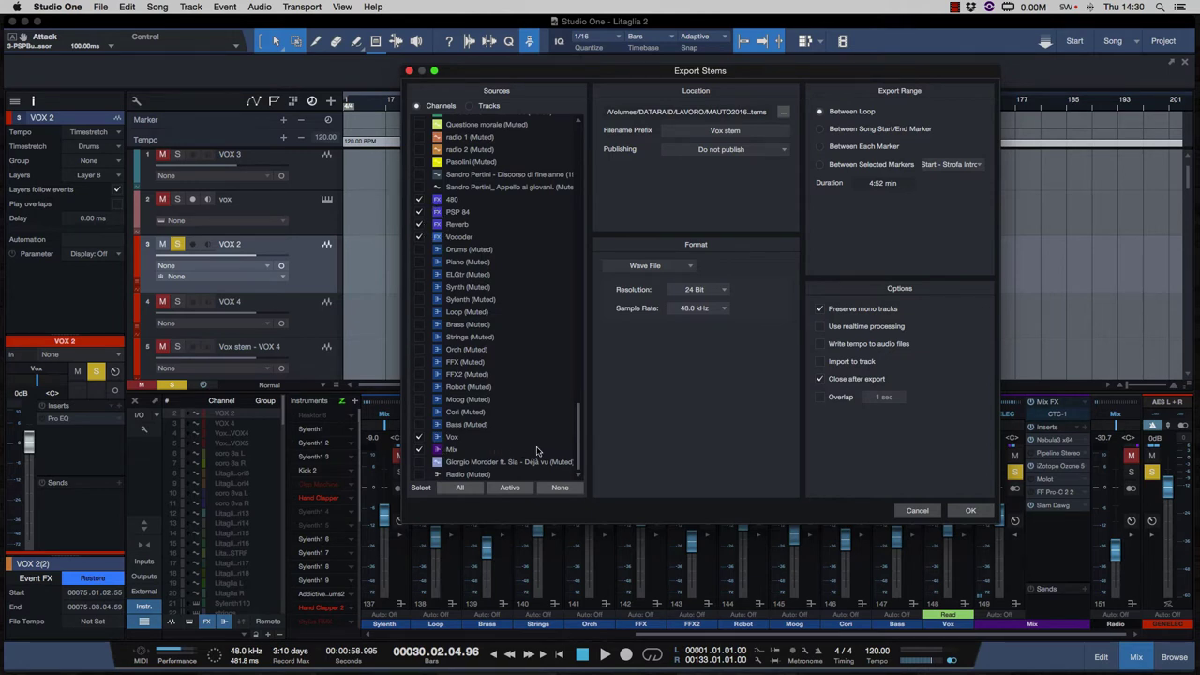
pyautogui.click(915, 511)
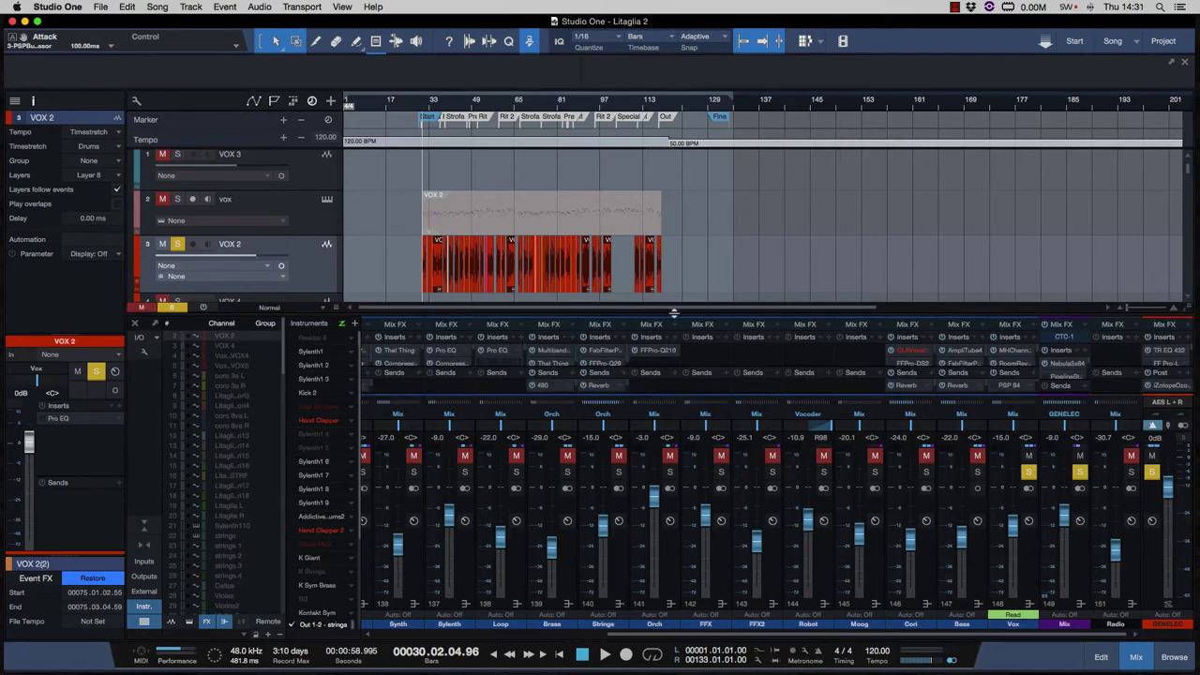
# Enlarge the mixer to expose the sends and mute the 480 send on the Vox bus
pyautogui.click(677, 317)
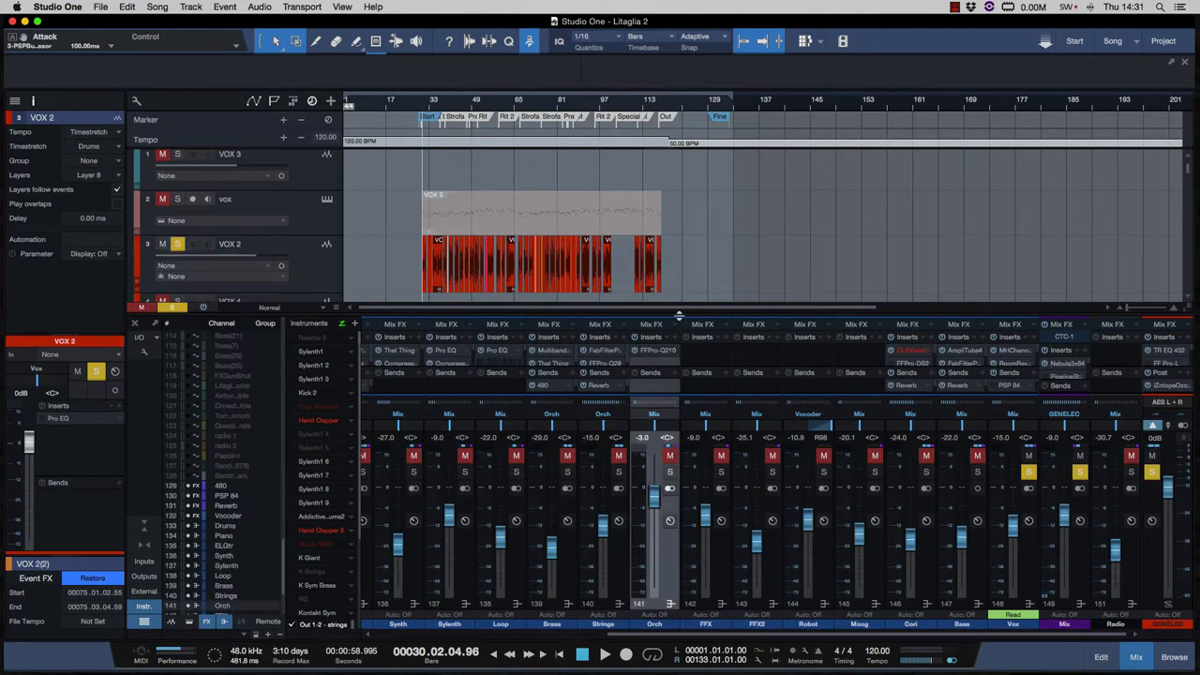
pyautogui.moveTo(679, 317); pyautogui.dragTo(679, 240)
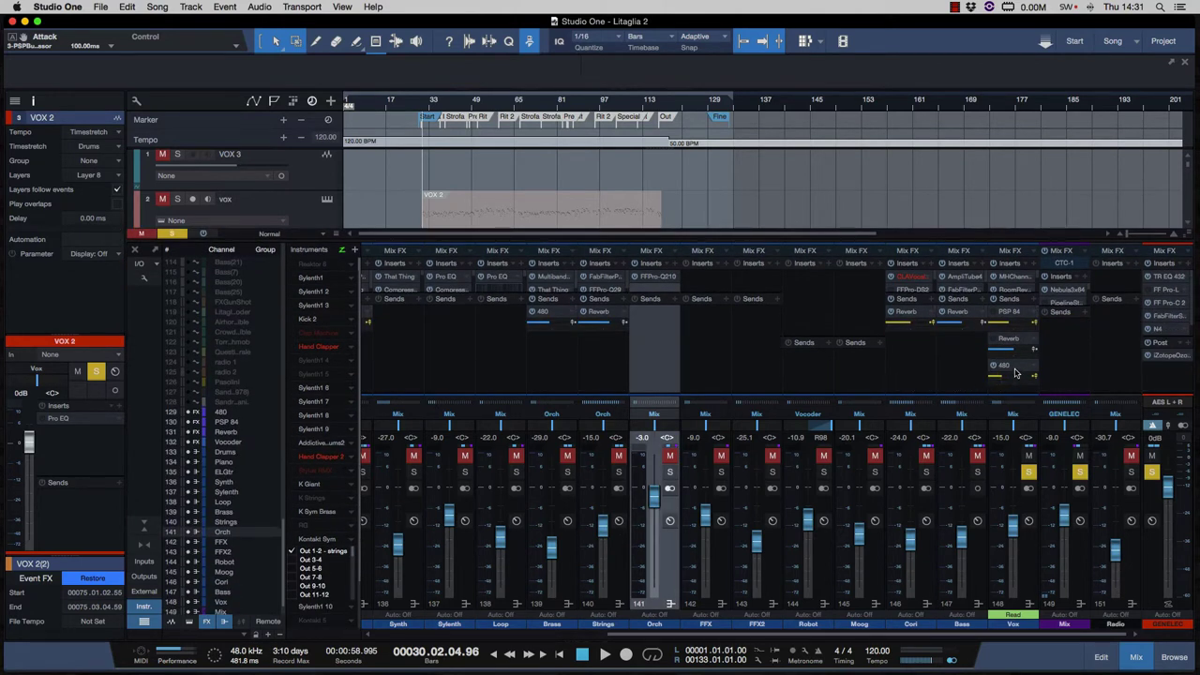
pyautogui.click(1014, 371)
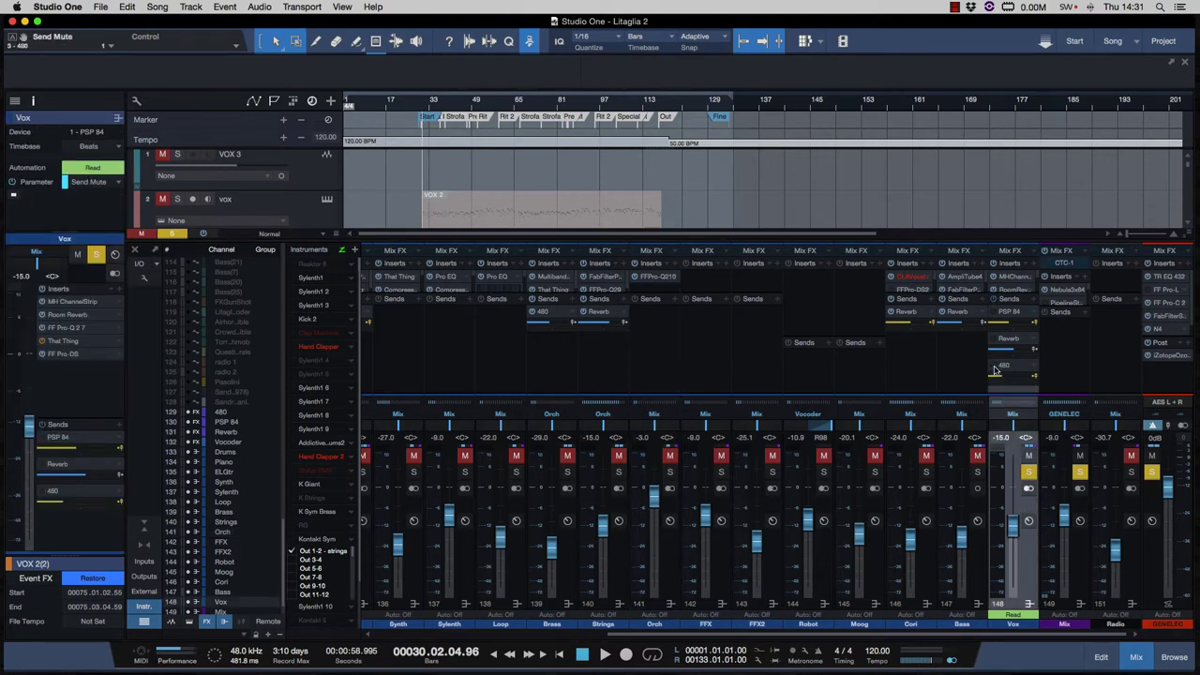
# Review the effect return channels and bus sends, and enlarge the mixer further to show the full insert lists
pyautogui.scroll(-3, 296, 191)
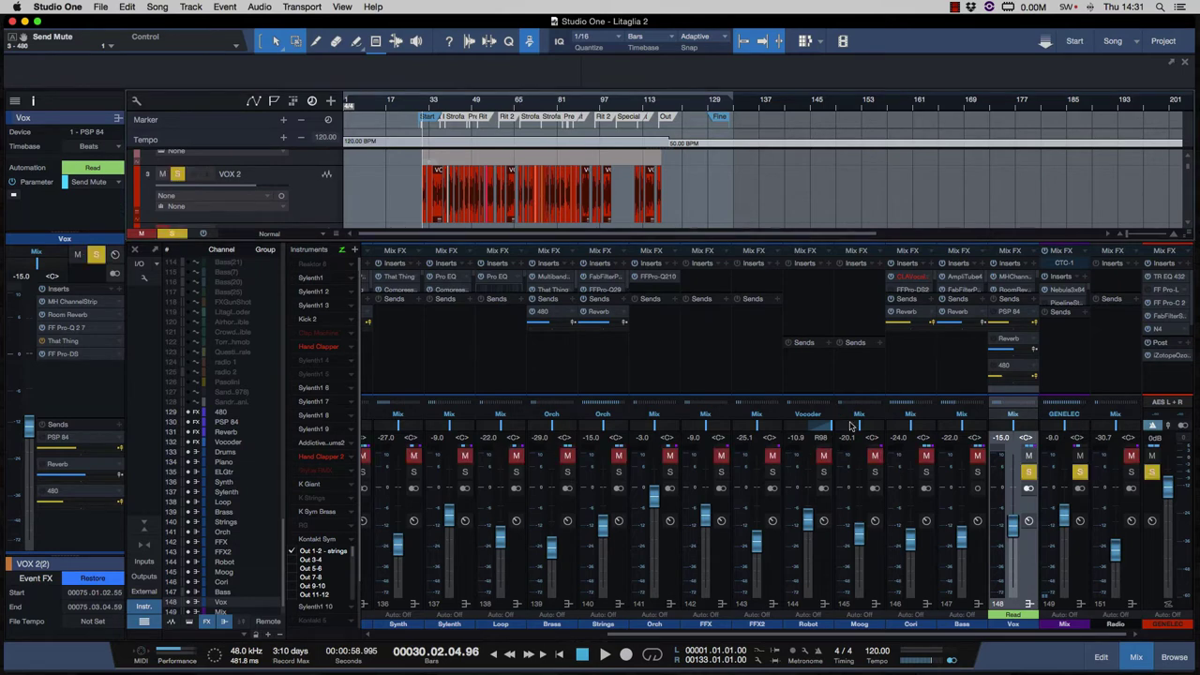
pyautogui.hscroll(-5, 863, 453)
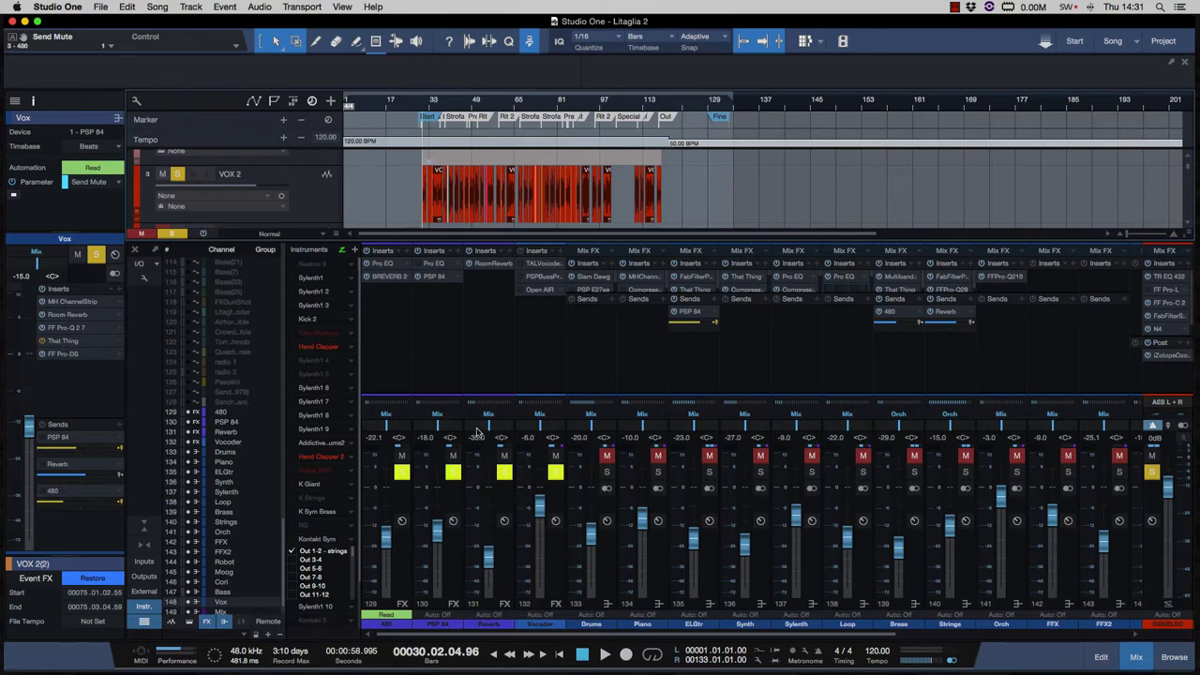
pyautogui.hscroll(5, 478, 433)
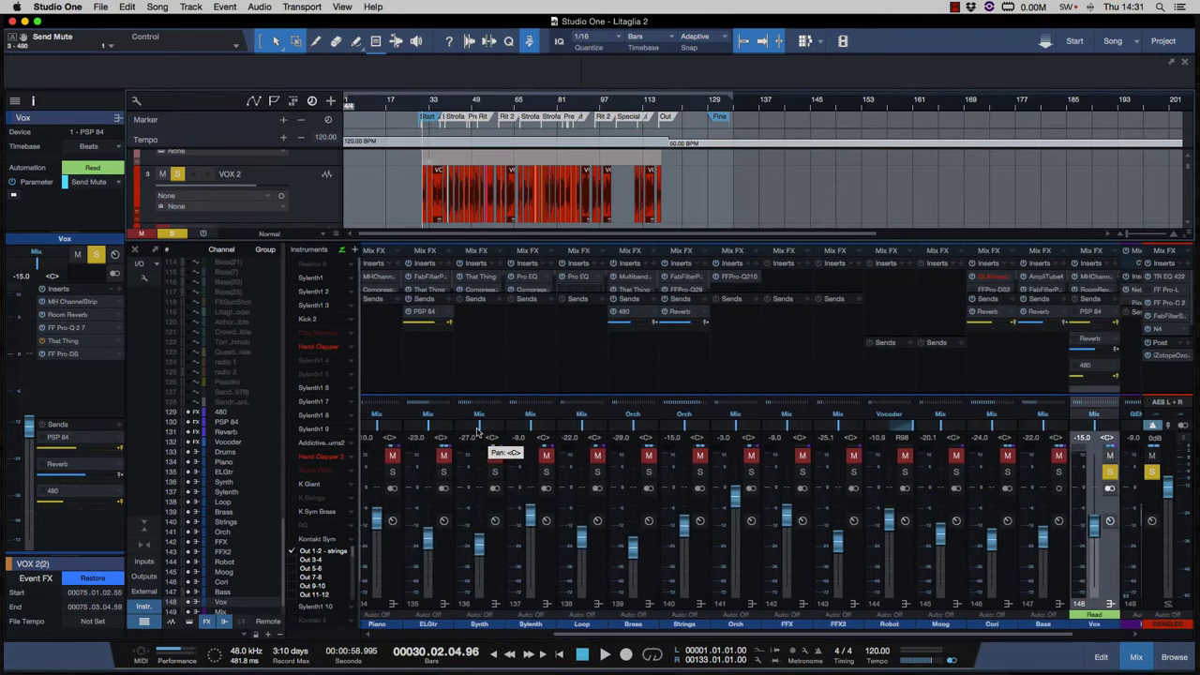
pyautogui.hscroll(2, 478, 434)
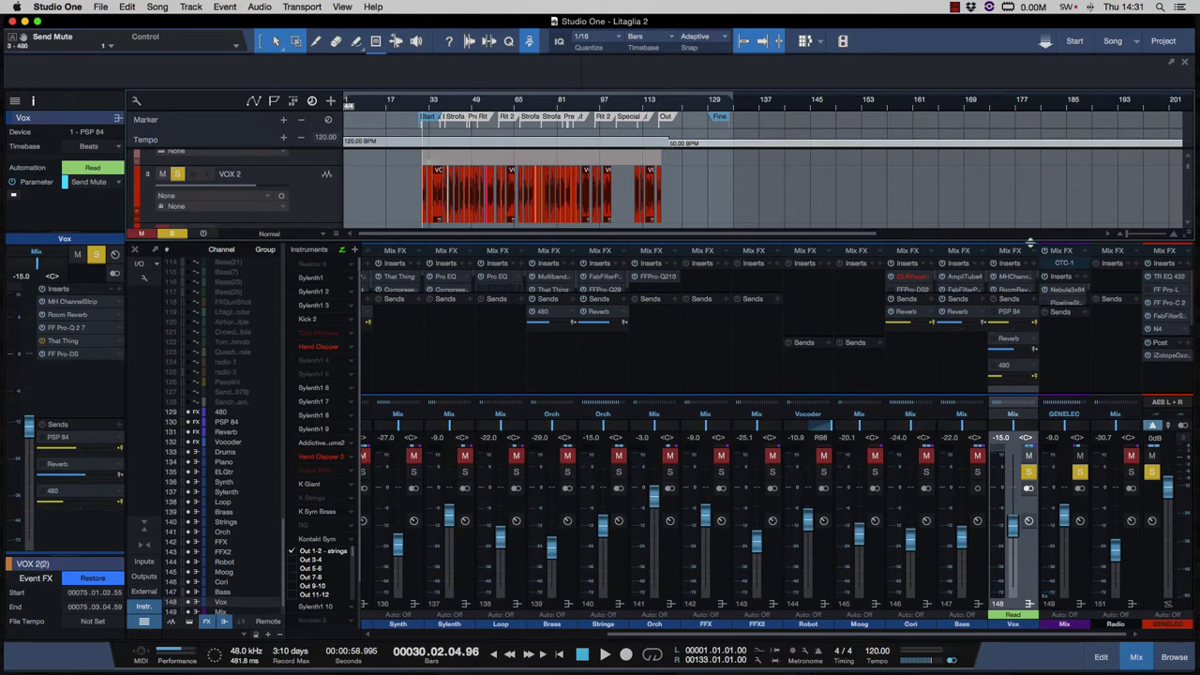
pyautogui.moveTo(1031, 241); pyautogui.dragTo(1022, 148)
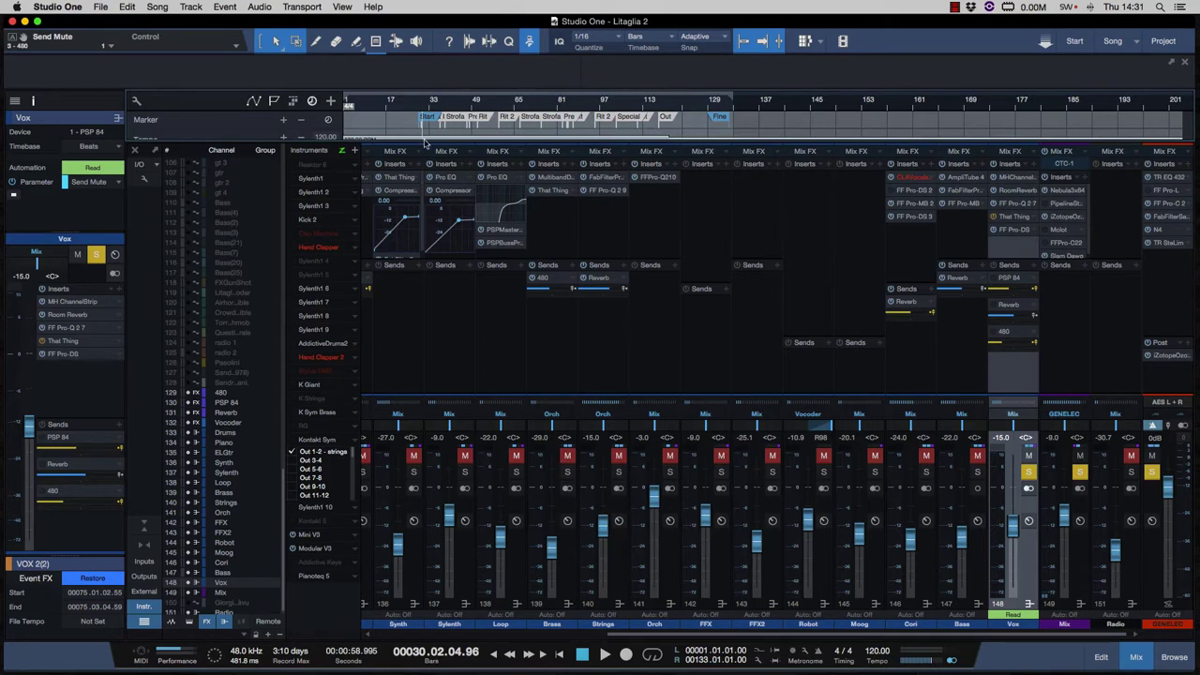
# Open the Export Mixdown settings and set the filename to "Litaglia Vox stems"
pyautogui.click(164, 7)
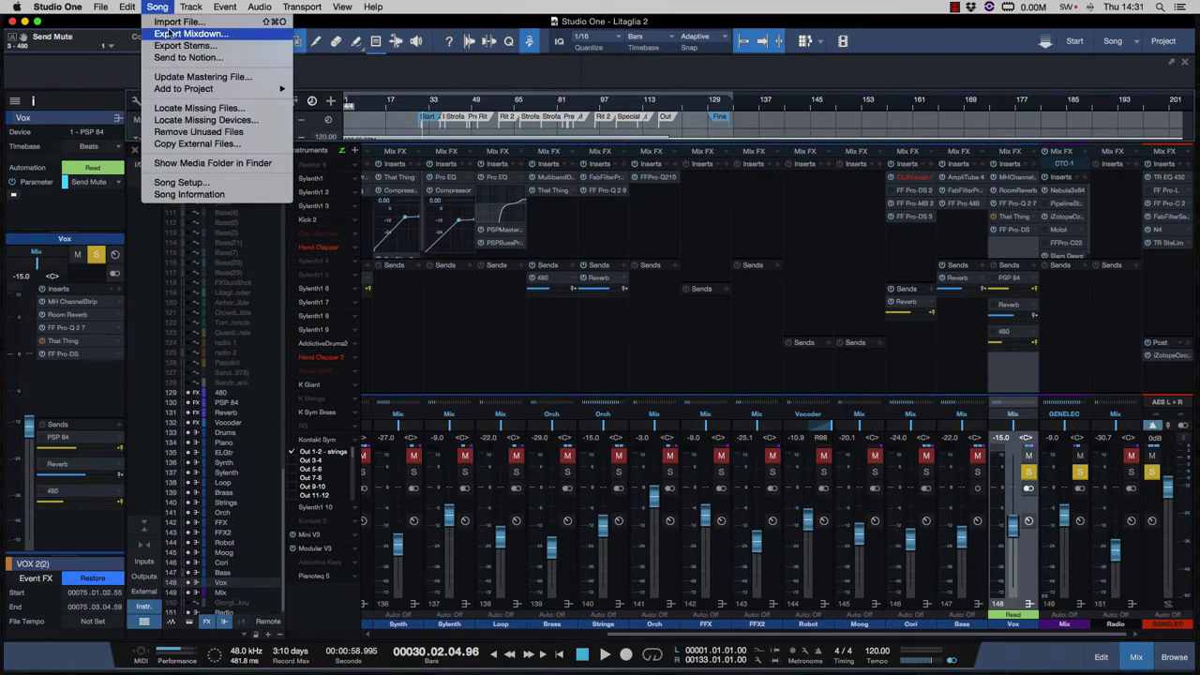
pyautogui.click(169, 35)
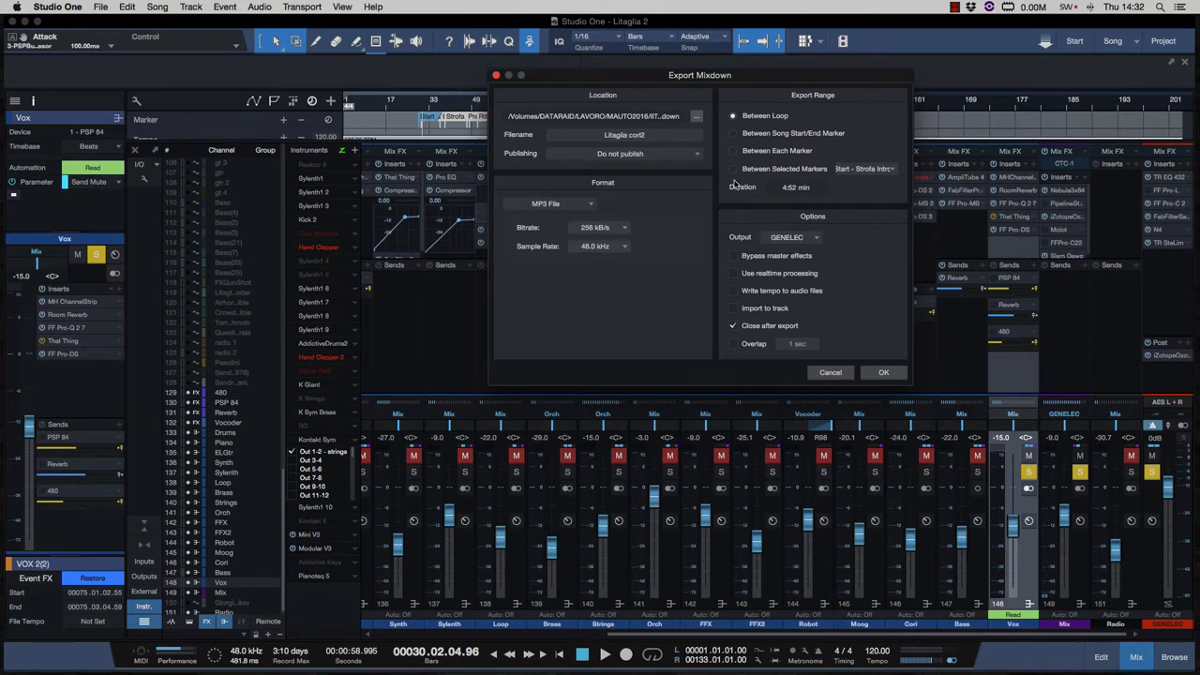
pyautogui.click(647, 134)
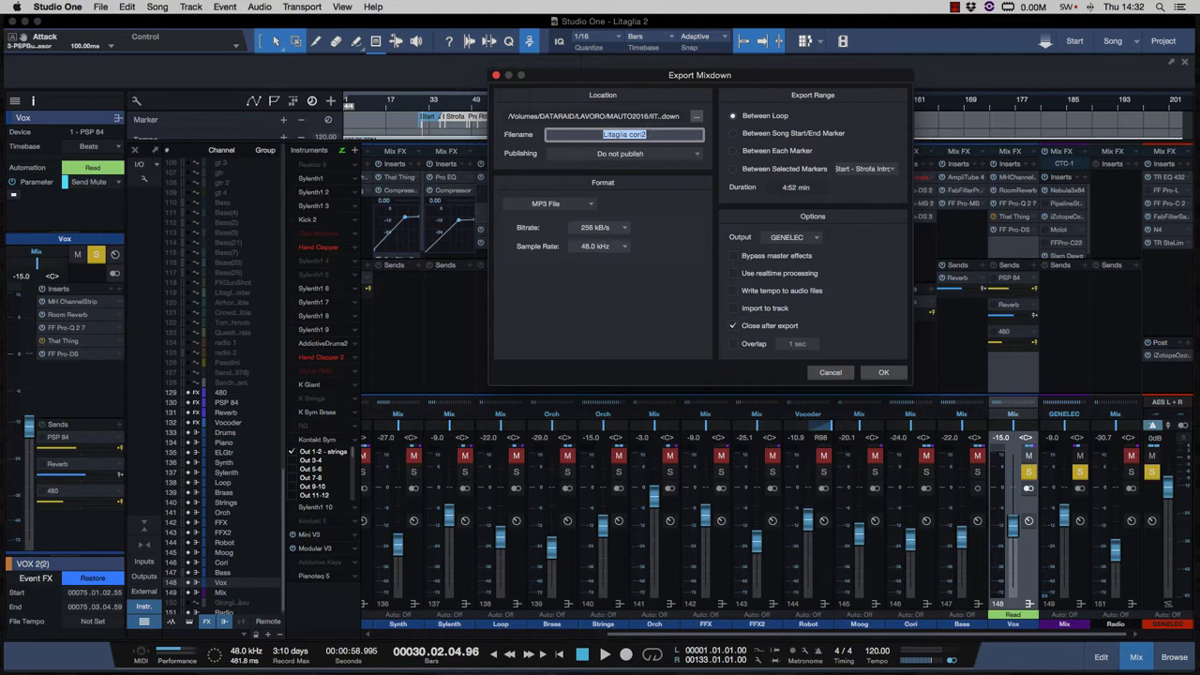
pyautogui.write('Litaglia Vox stems')
# Set the export format to Wave File with 24 Bit resolution and a 96.0 kHz sample rate
pyautogui.click(552, 204)
pyautogui.click(552, 212)
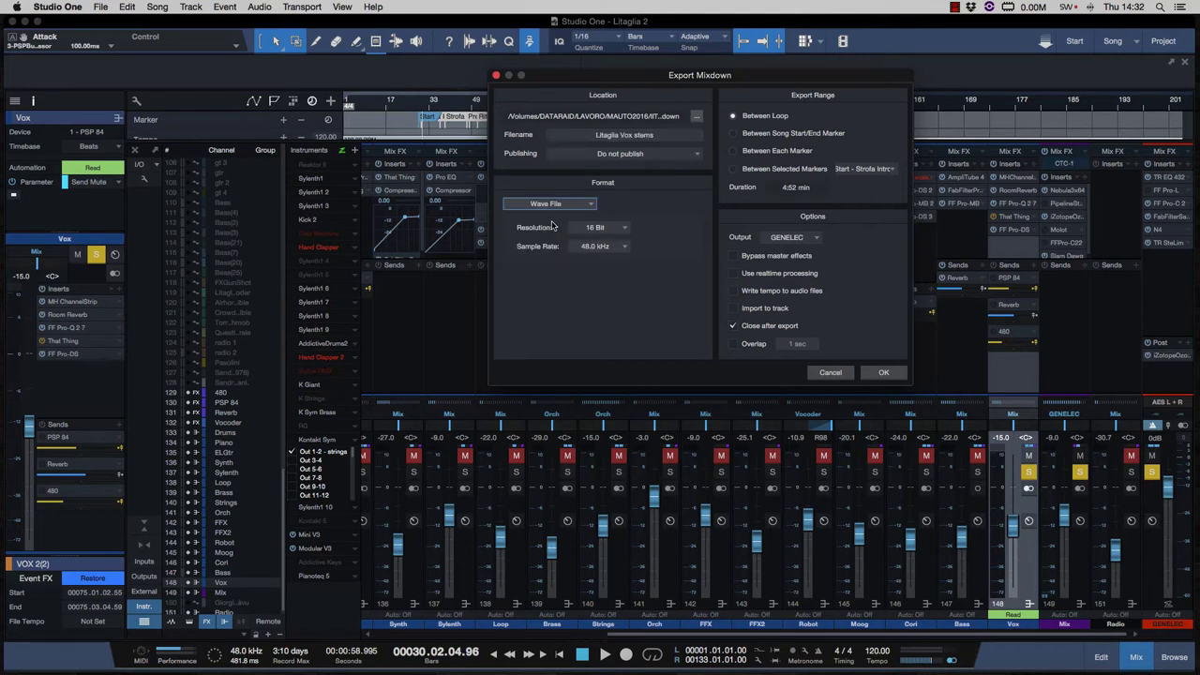
pyautogui.click(608, 229)
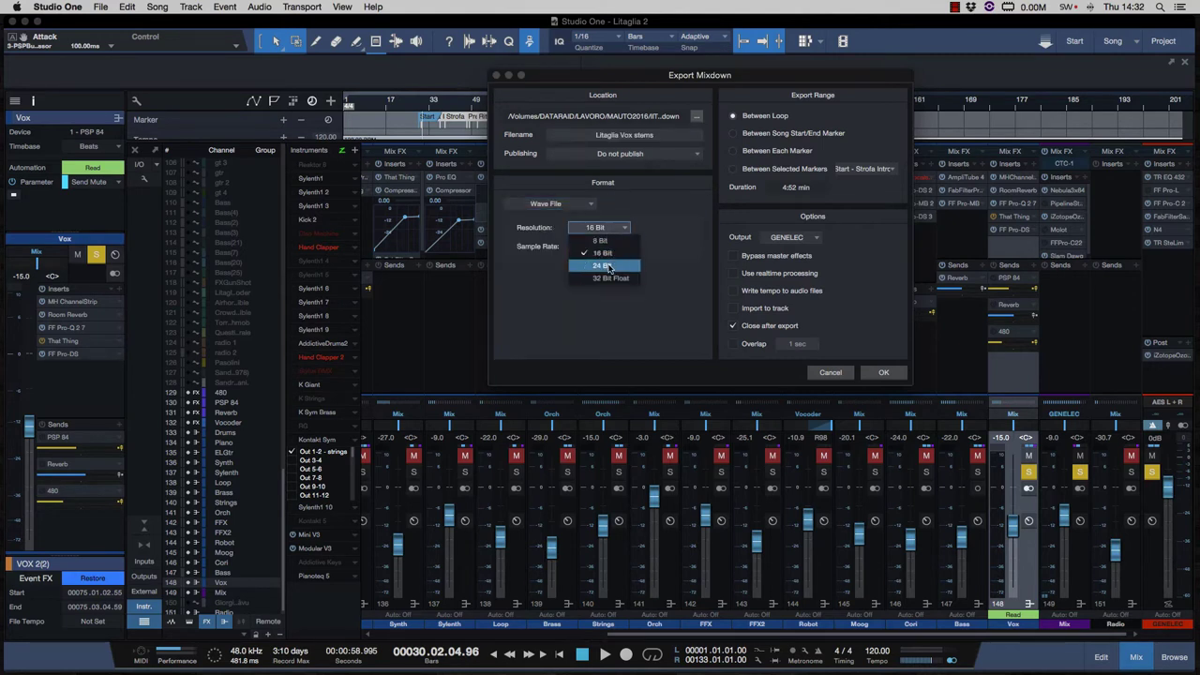
pyautogui.click(608, 266)
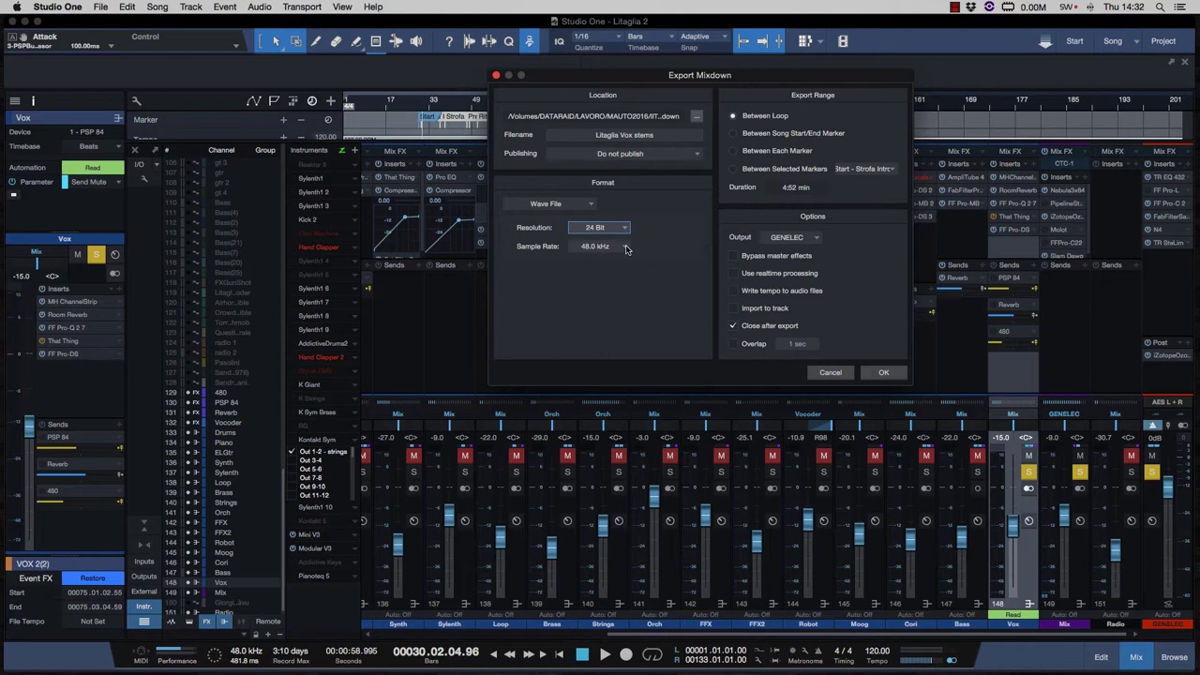
pyautogui.click(626, 247)
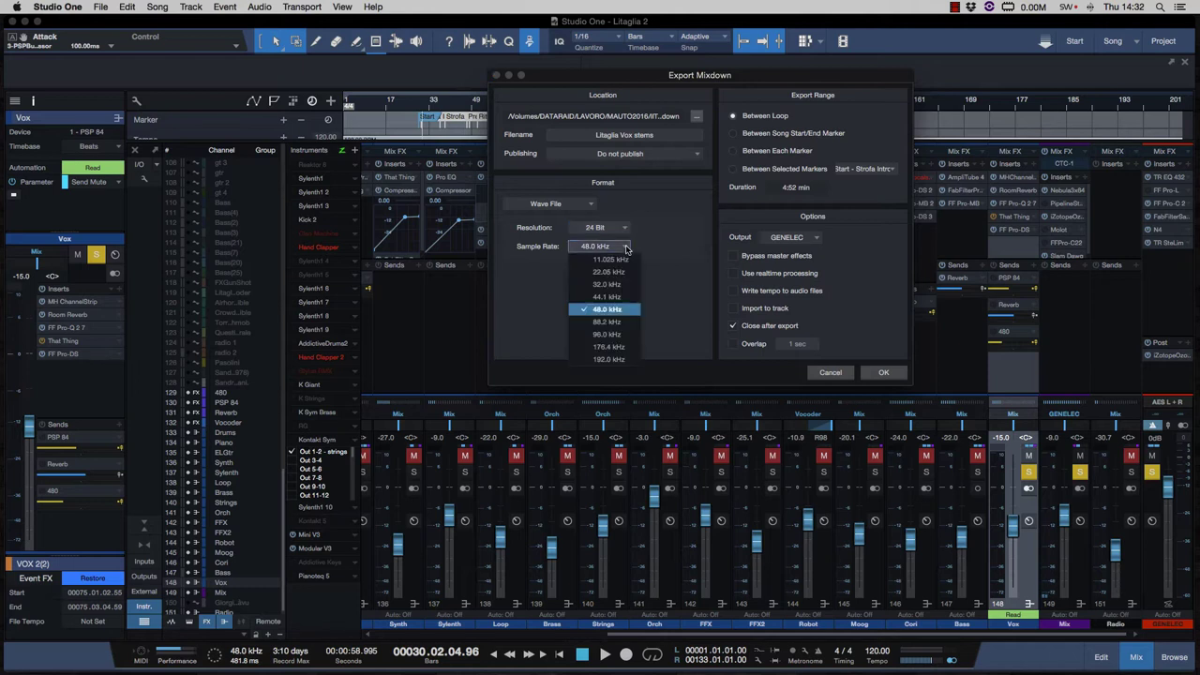
pyautogui.click(619, 335)
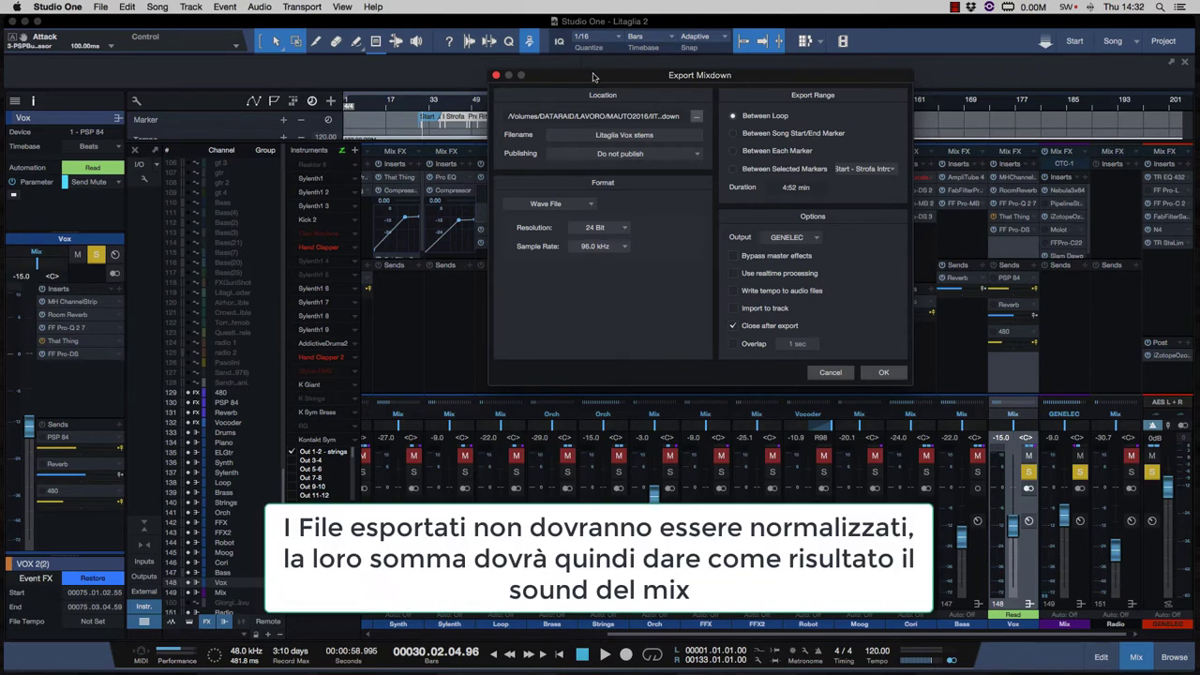
# Toggle the Use realtime processing option and export the vocal stem mixdown
pyautogui.moveTo(591, 76); pyautogui.dragTo(580, 143)
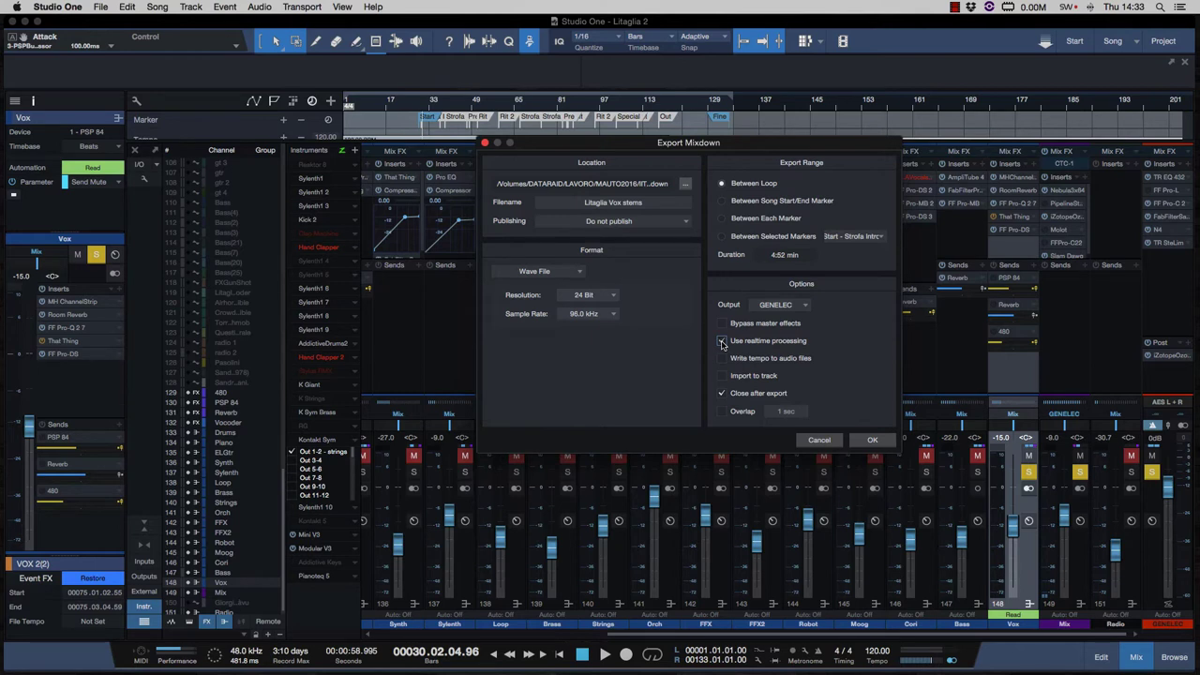
pyautogui.click(723, 343)
pyautogui.click(721, 342)
pyautogui.click(721, 341)
pyautogui.click(872, 440)
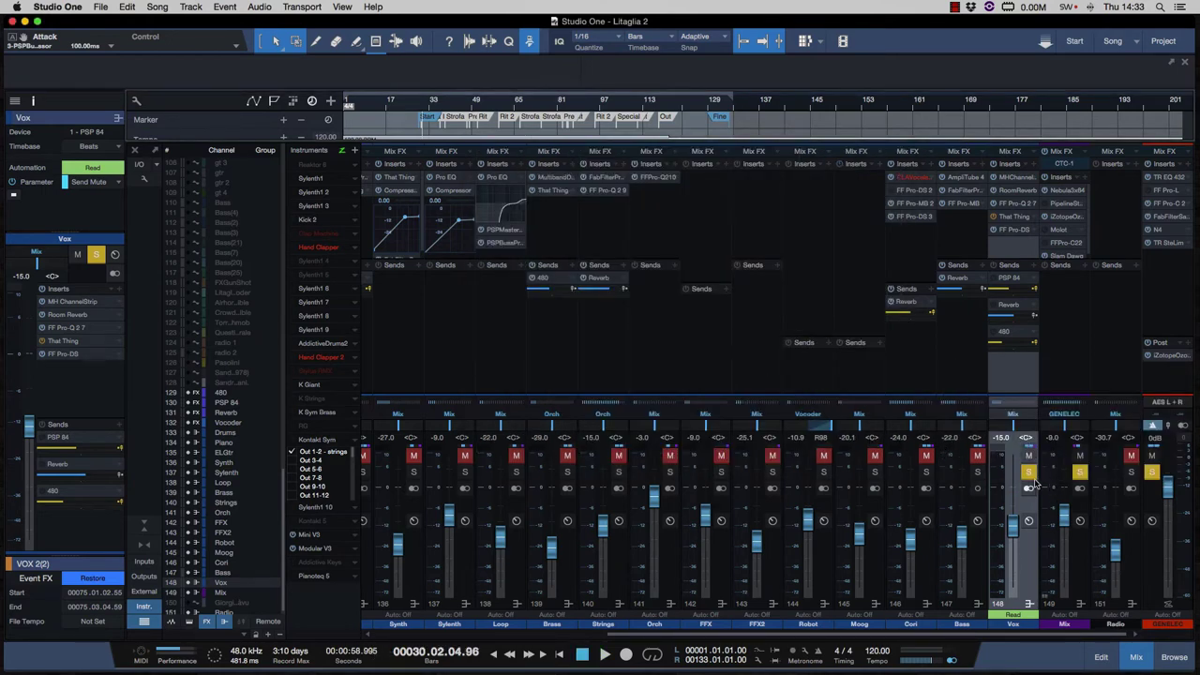
# Reactivate the 480 send on the Vox bus and lower the bus's volume fader to -∞
pyautogui.click(994, 333)
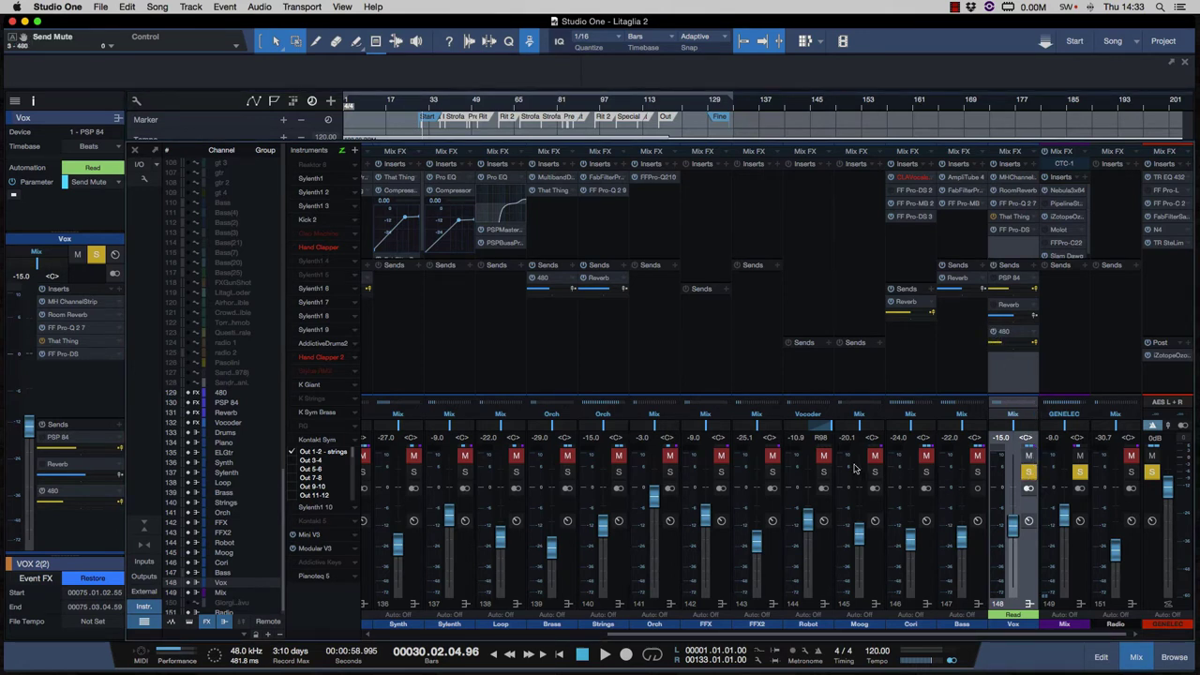
pyautogui.hscroll(-2, 981, 481)
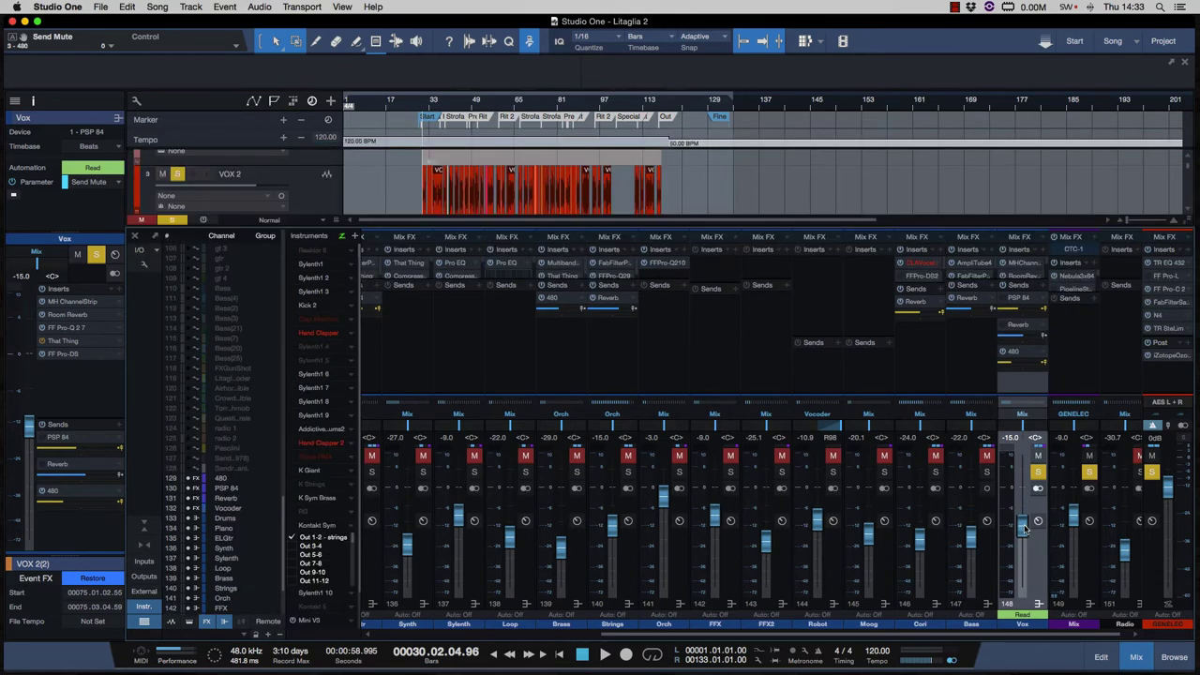
pyautogui.moveTo(1025, 528); pyautogui.dragTo(1026, 589)
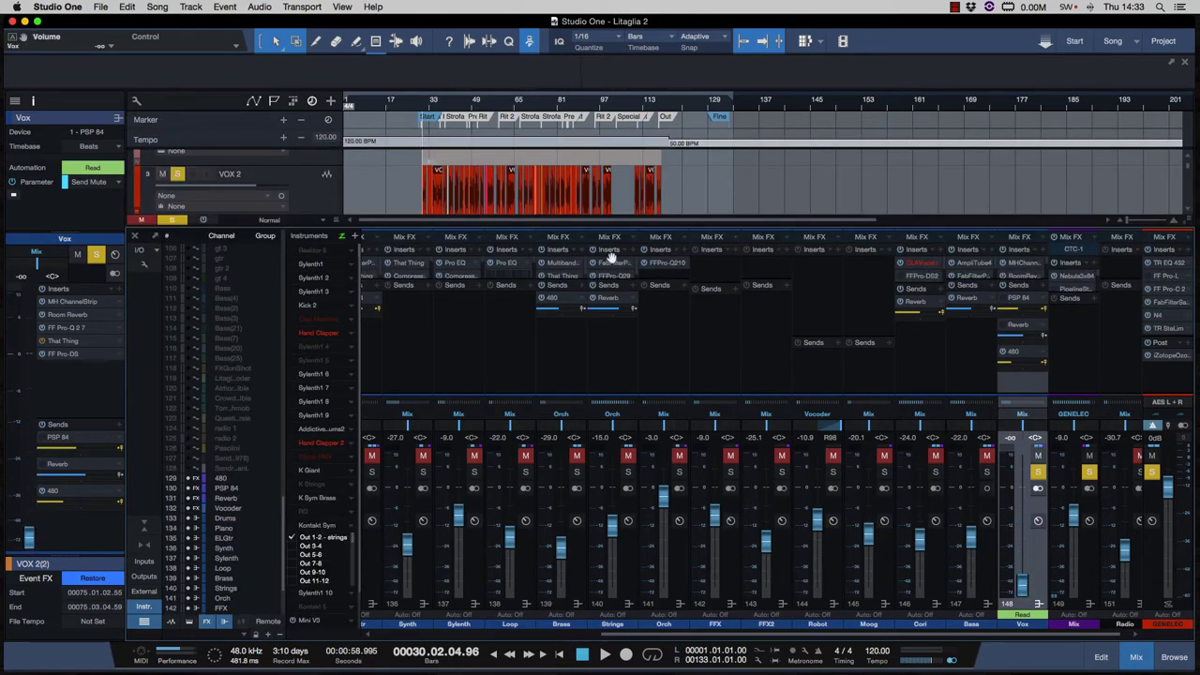
# Play back the soloed vocal with its bus fader down, continuing from about bar 40
pyautogui.press('space')
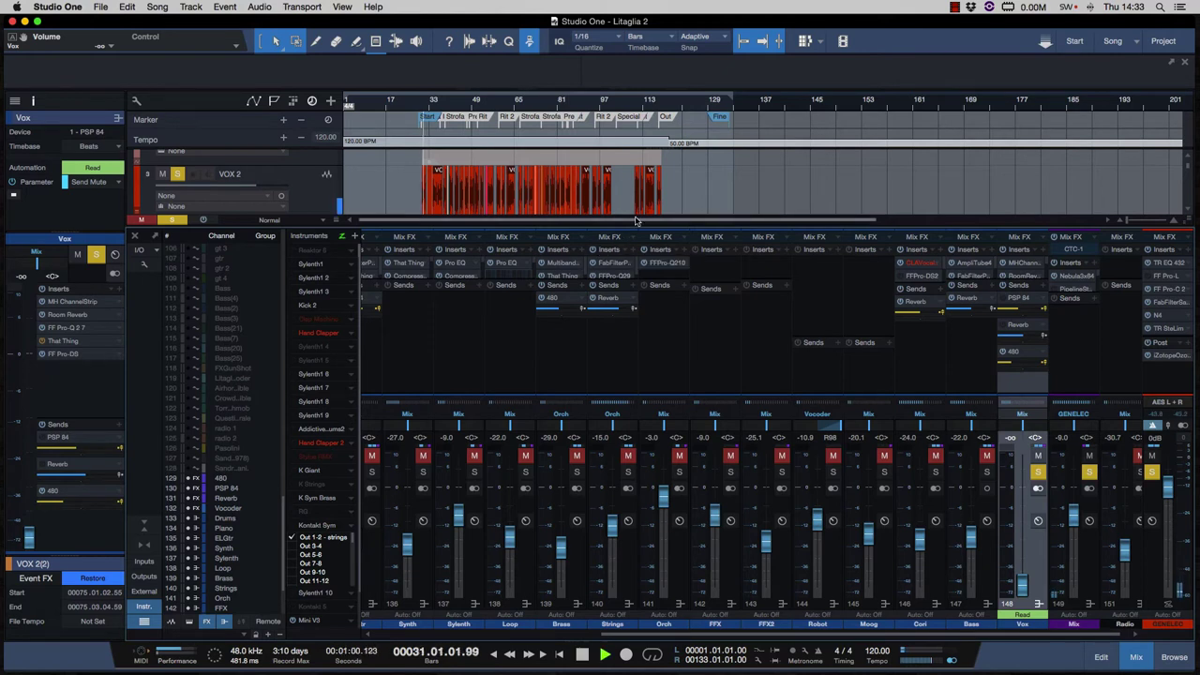
pyautogui.click(451, 107)
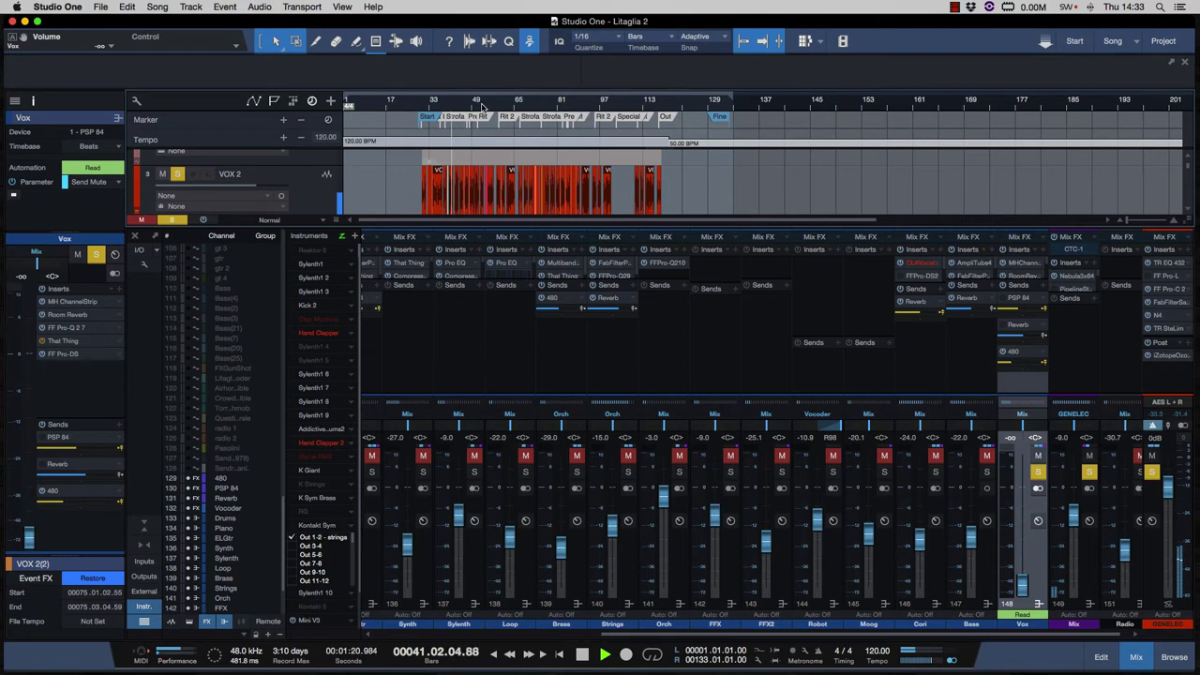
# Play back the soloed vocal's effect returns from about bar 53 and from bar 47, and stop playback
pyautogui.click(481, 108)
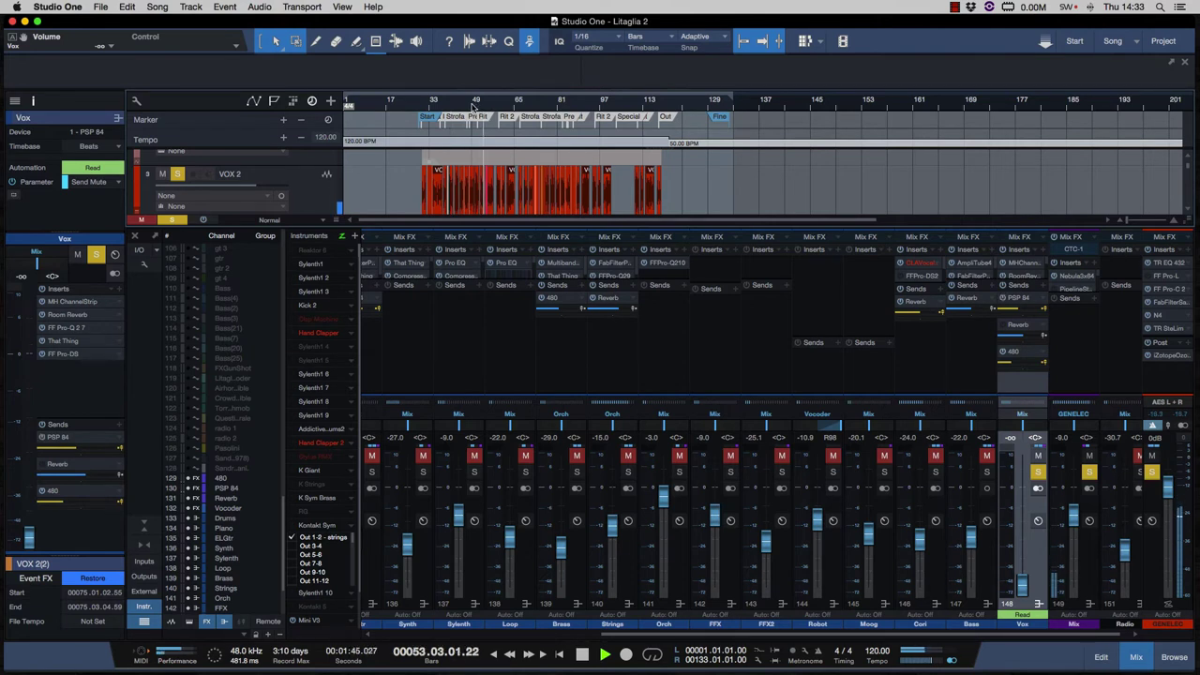
pyautogui.click(470, 108)
pyautogui.click(467, 108)
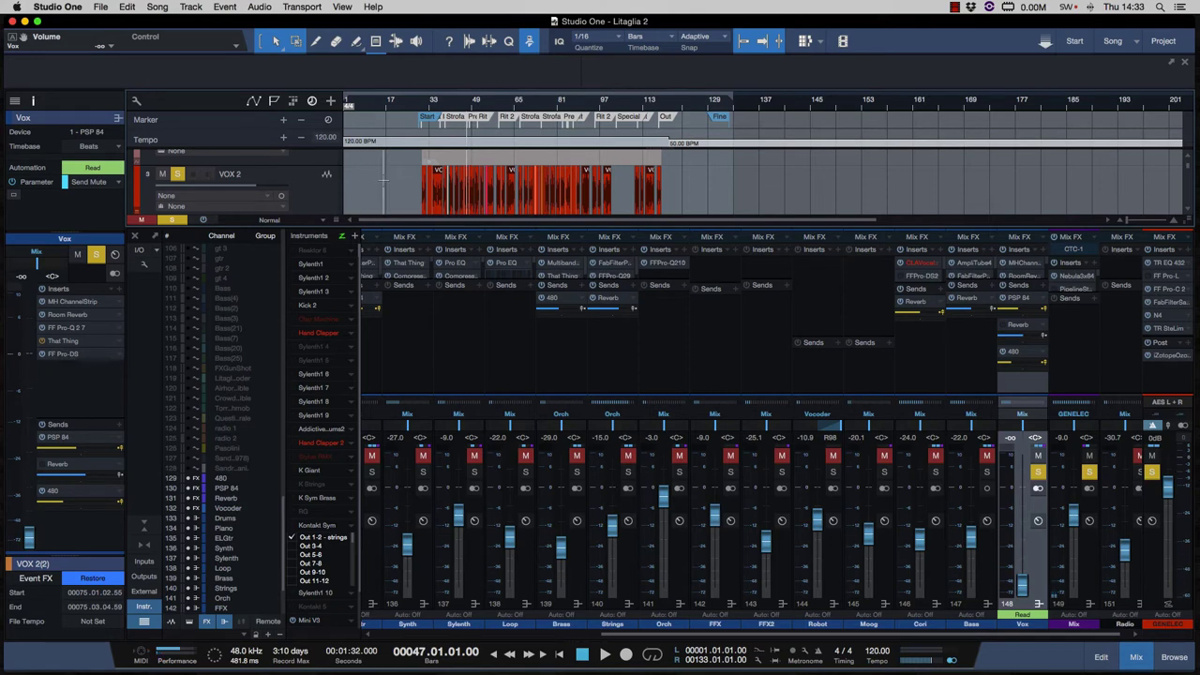
pyautogui.click(166, 7)
pyautogui.click(173, 35)
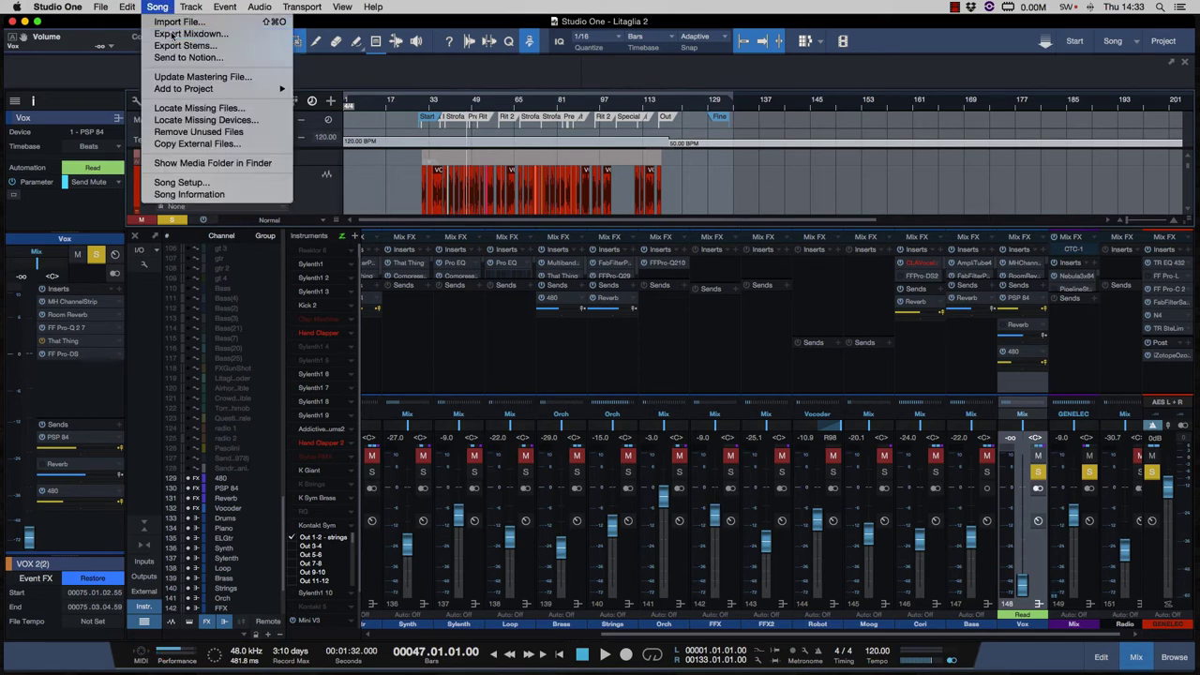
pyautogui.click(662, 203)
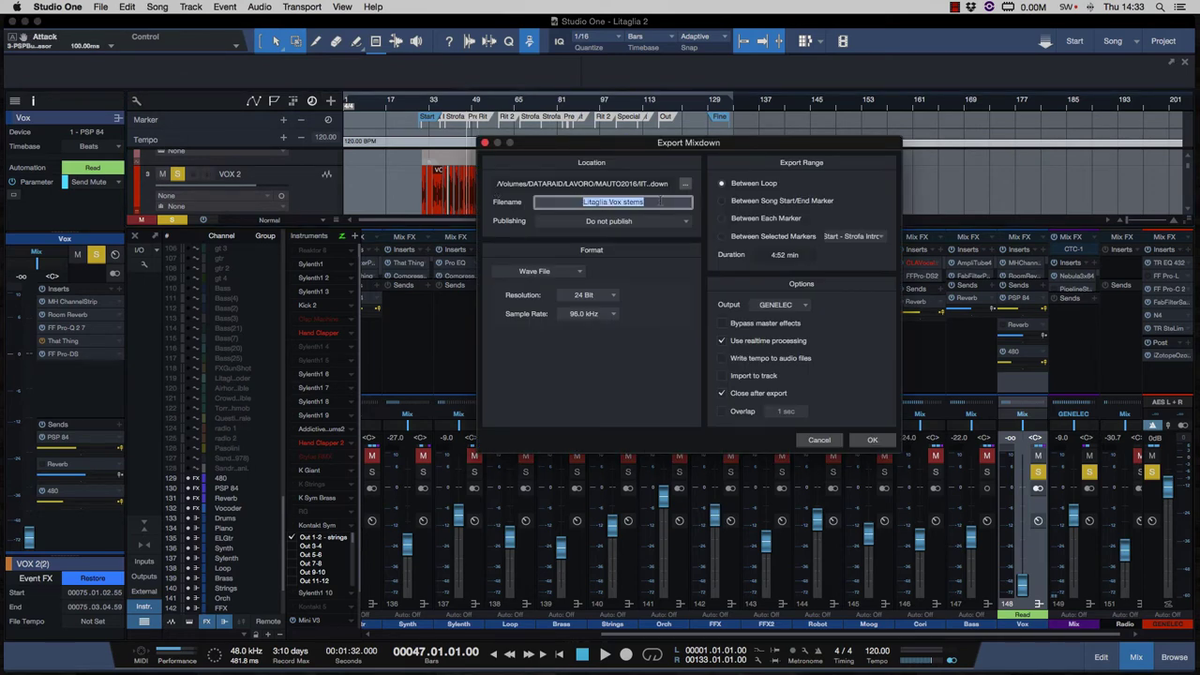
pyautogui.click(624, 202)
pyautogui.write('FX')
pyautogui.click(830, 440)
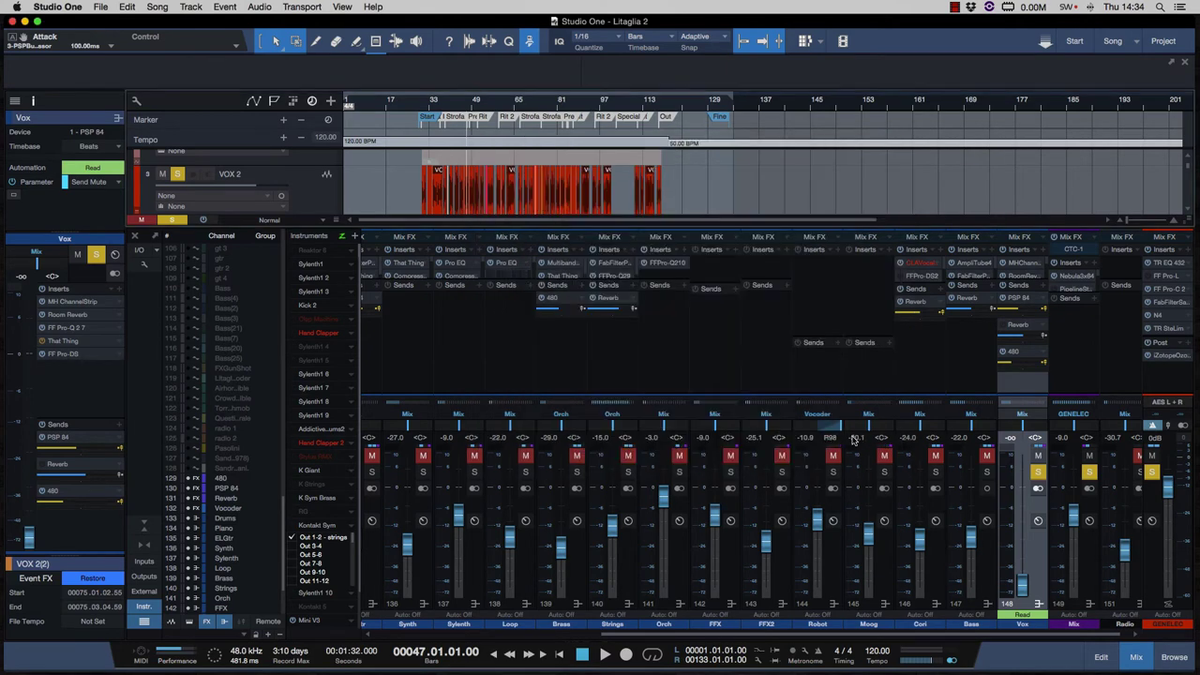
# Clear the vocal solo, and solo the Bass and Cori buses one at a time, unsoloing each
pyautogui.click(1151, 473)
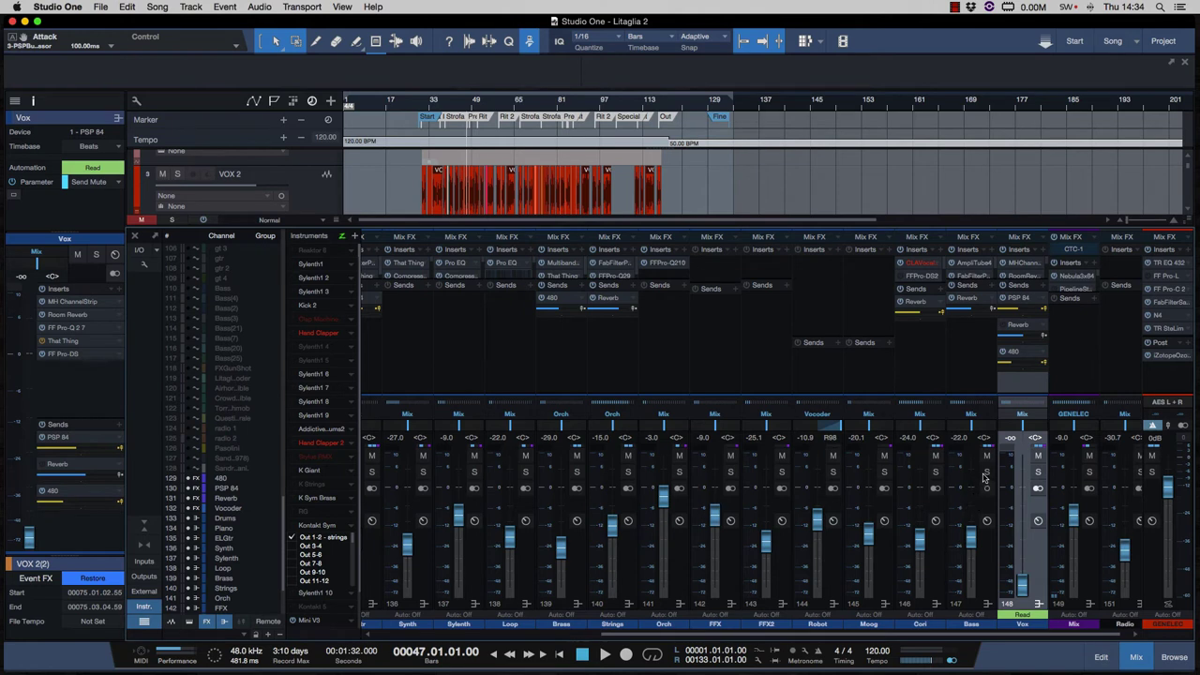
pyautogui.click(986, 473)
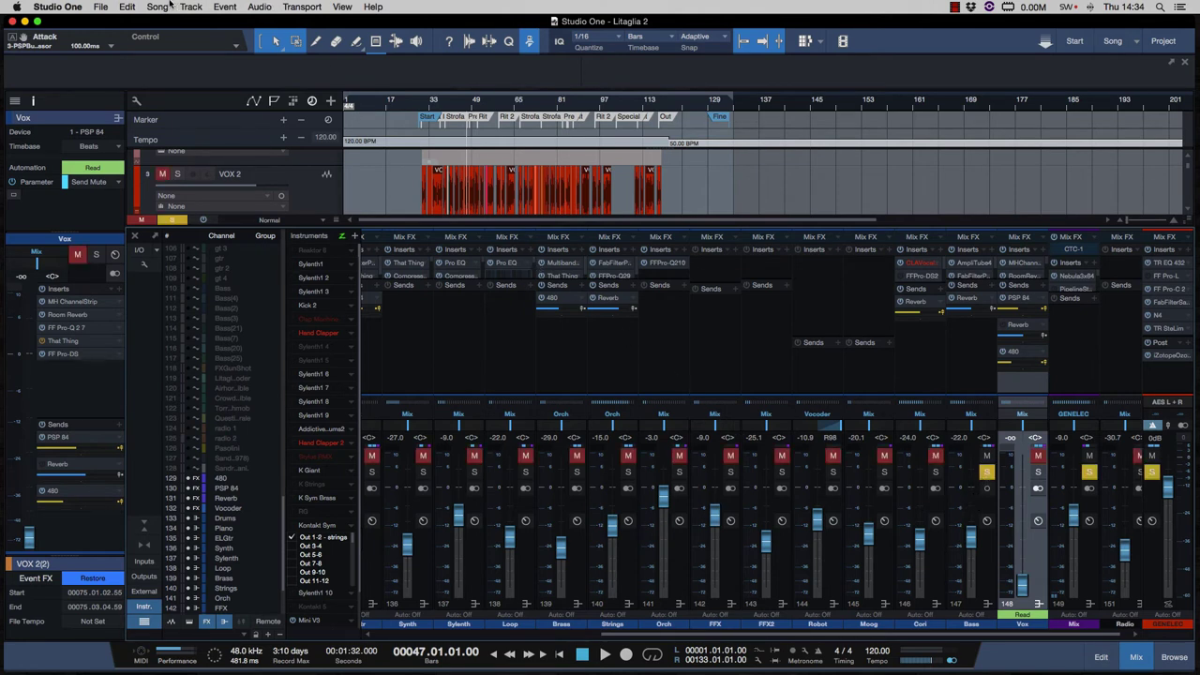
pyautogui.click(989, 472)
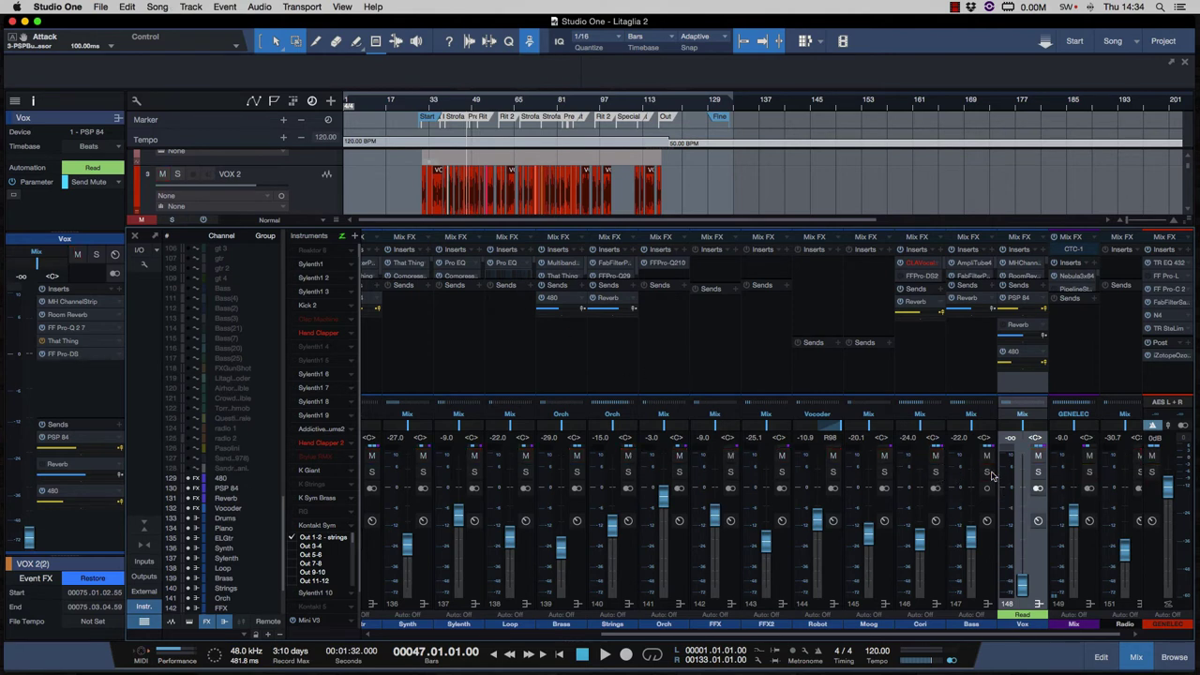
pyautogui.click(935, 472)
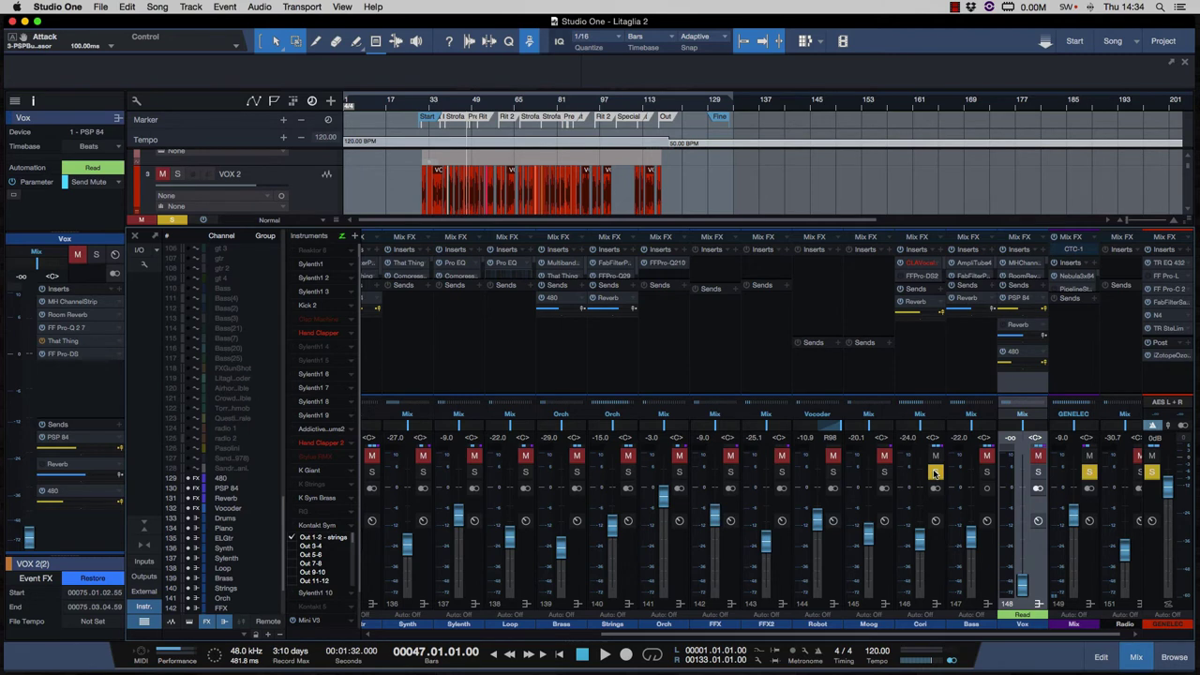
pyautogui.click(935, 473)
# Solo the Moog, Sylenth and Synth buses together as one synth stem group
pyautogui.click(881, 473)
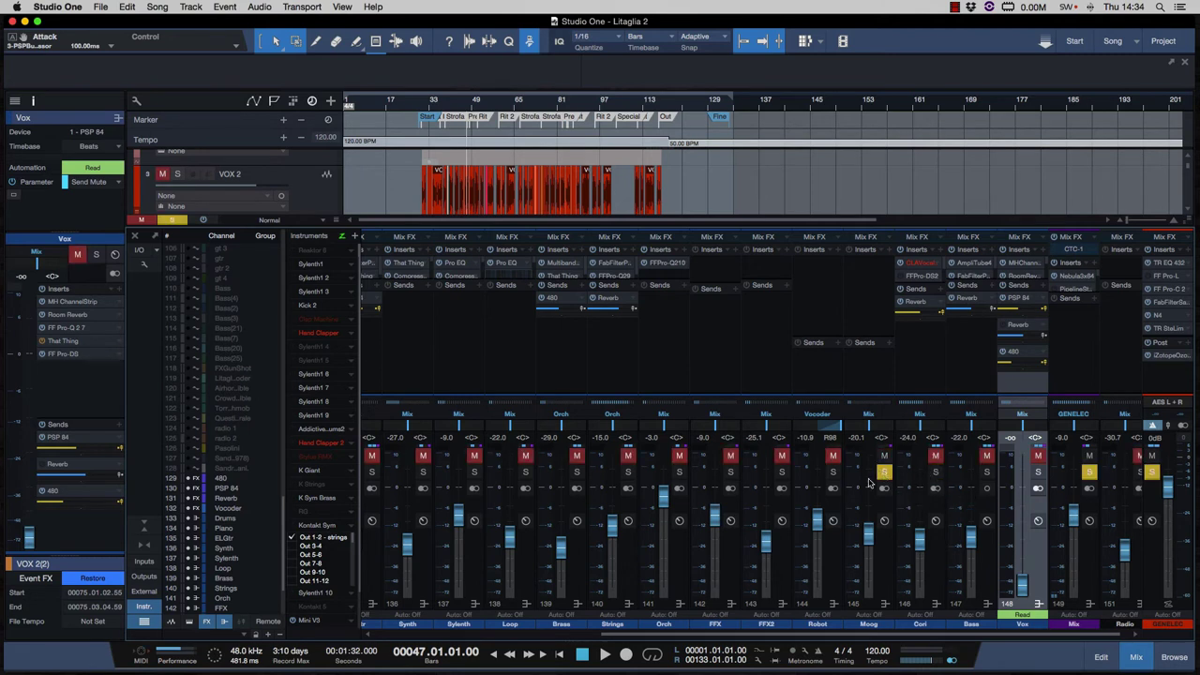
pyautogui.click(475, 473)
pyautogui.click(423, 473)
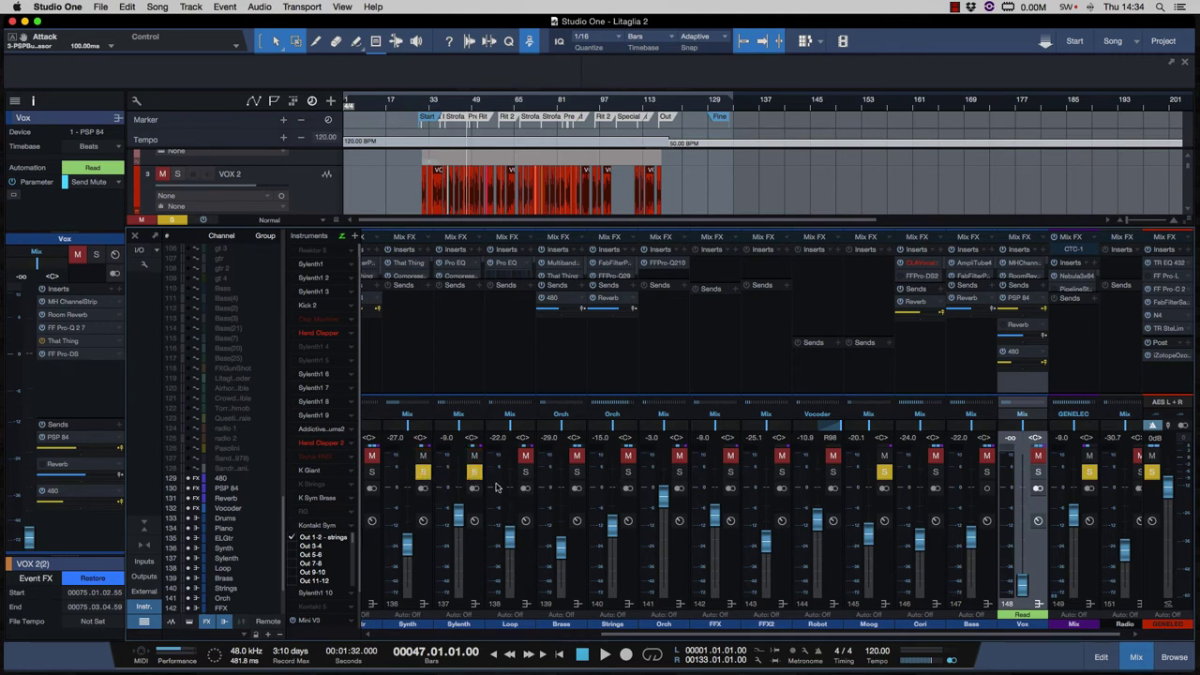
# Clear the solos on the Synth, Sylenth and Moog buses
pyautogui.hscroll(-2, 497, 488)
pyautogui.hscroll(-1, 497, 487)
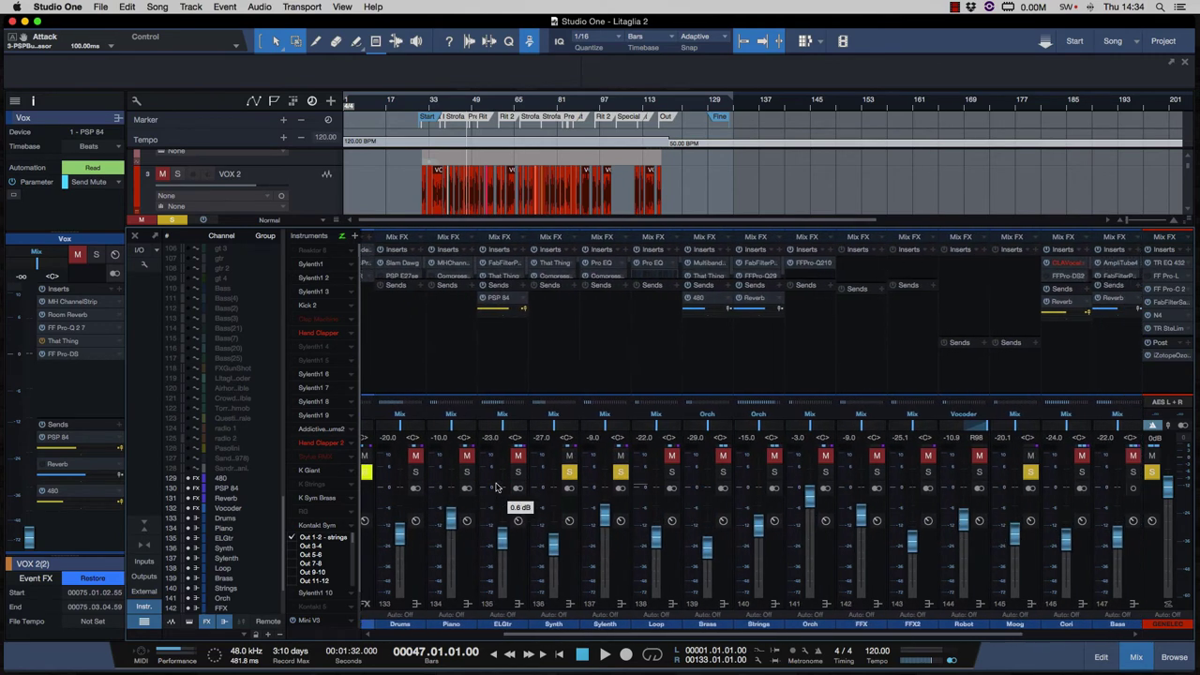
pyautogui.hscroll(2, 497, 487)
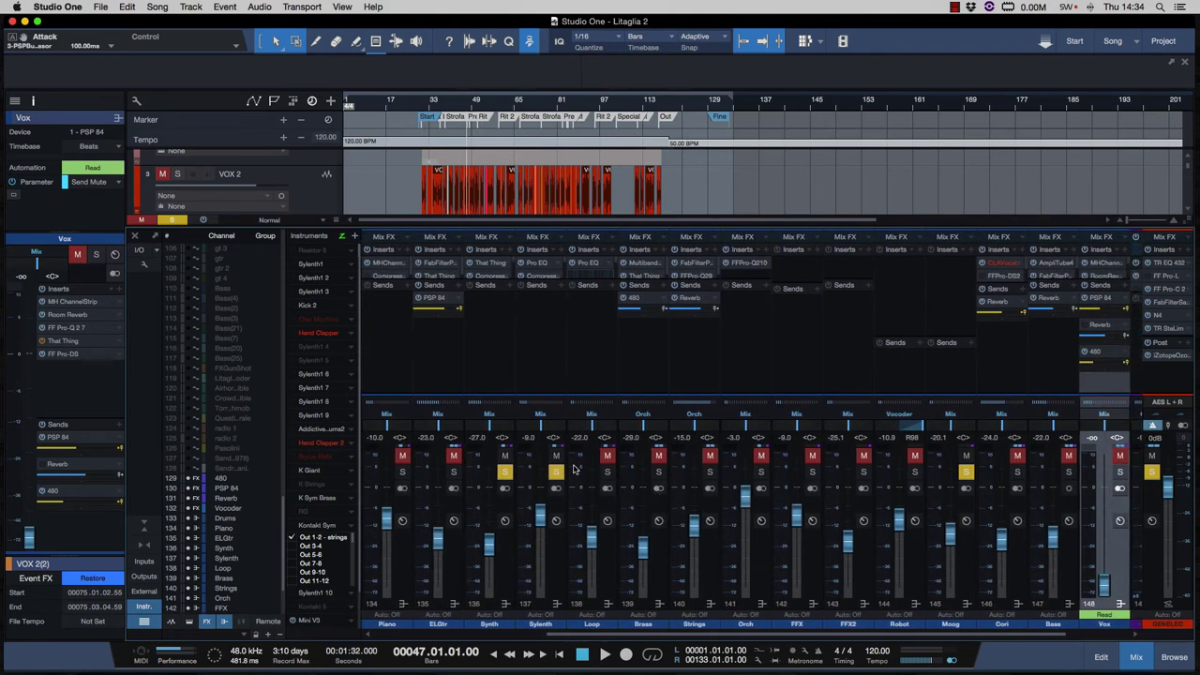
pyautogui.click(504, 472)
pyautogui.click(556, 472)
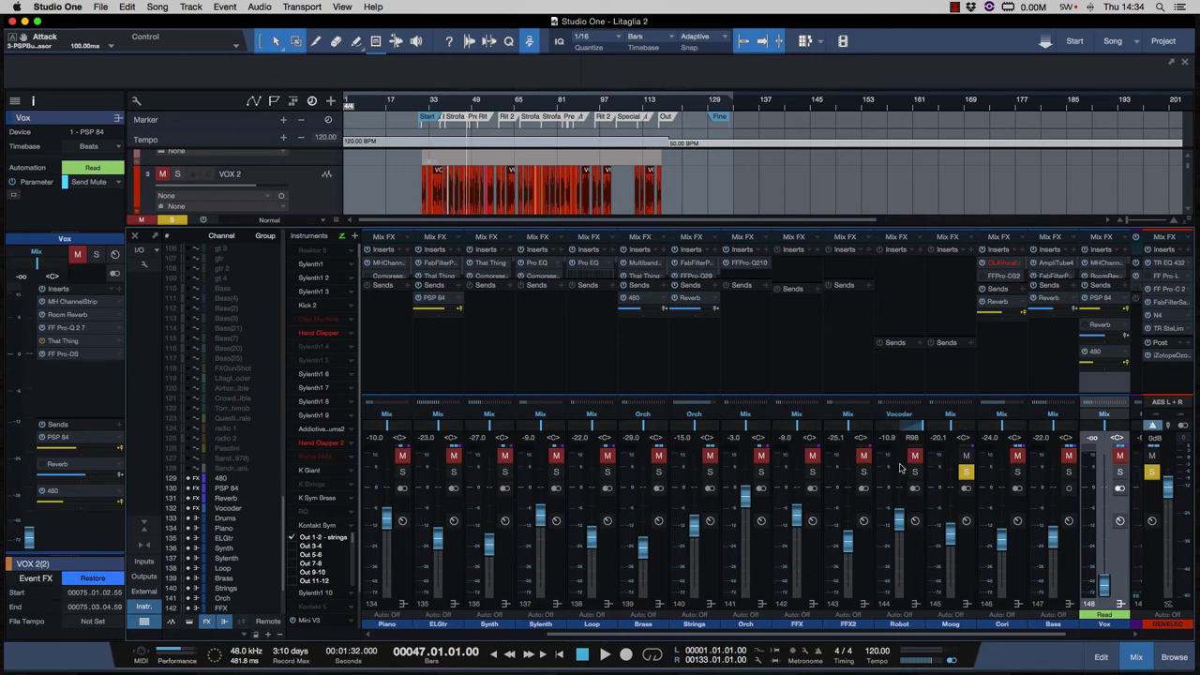
pyautogui.click(966, 472)
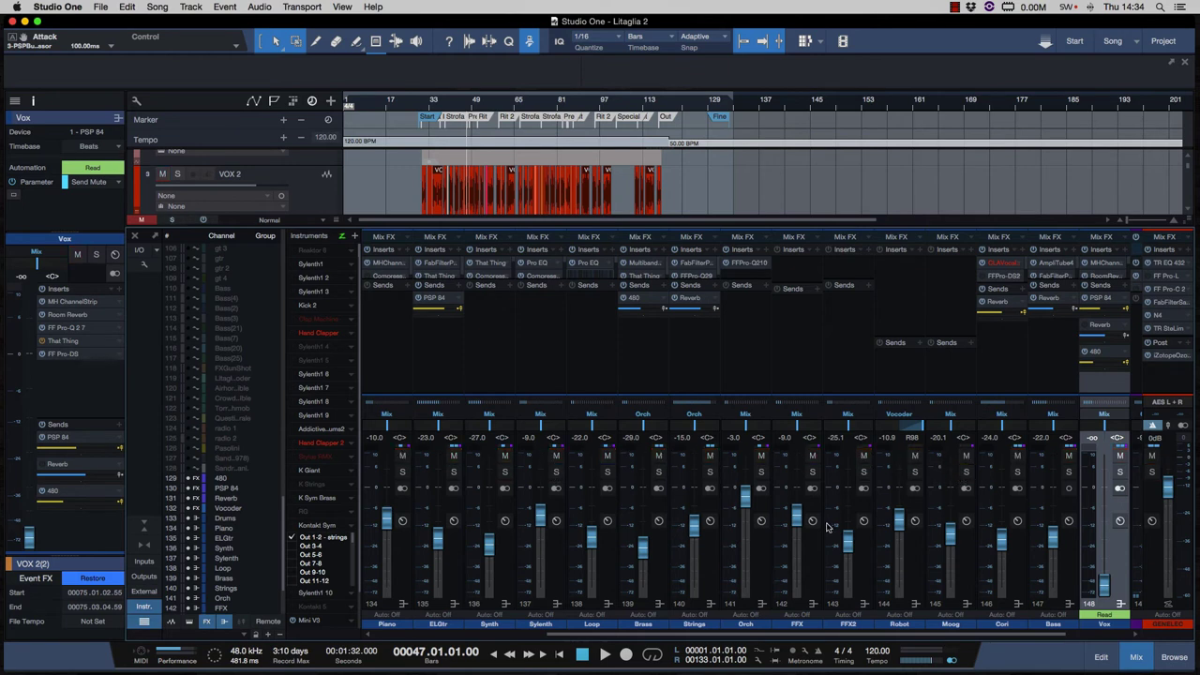
# Solo the Strings, Orch and Brass buses together as an orchestral stem group, and clear their solos
pyautogui.click(710, 472)
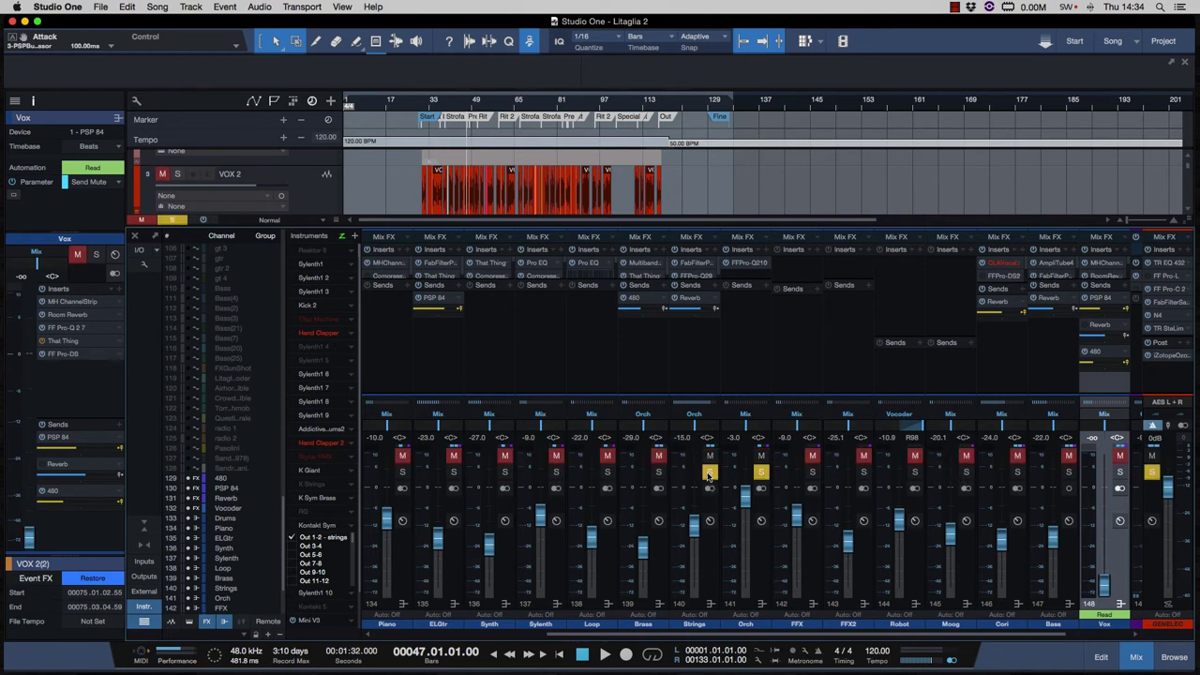
pyautogui.click(660, 471)
pyautogui.click(763, 473)
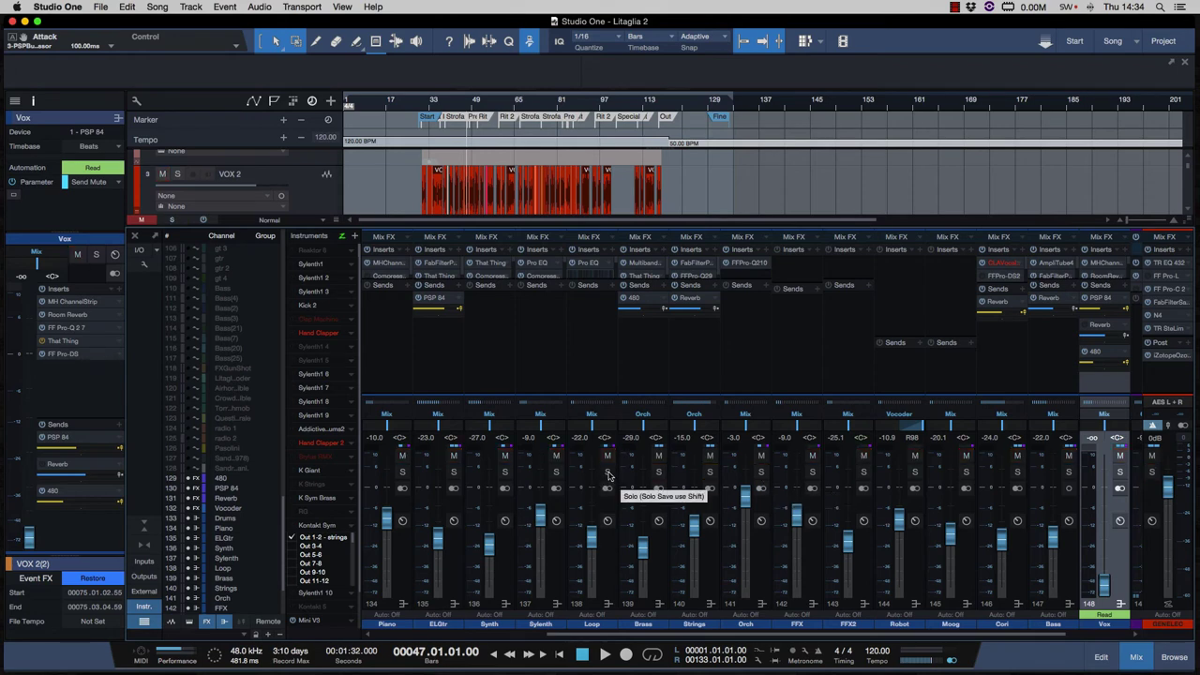
# Solo the Drums, Piano, ELGtr and Loop buses one at a time, clearing each solo before the following one
pyautogui.hscroll(-3, 589, 477)
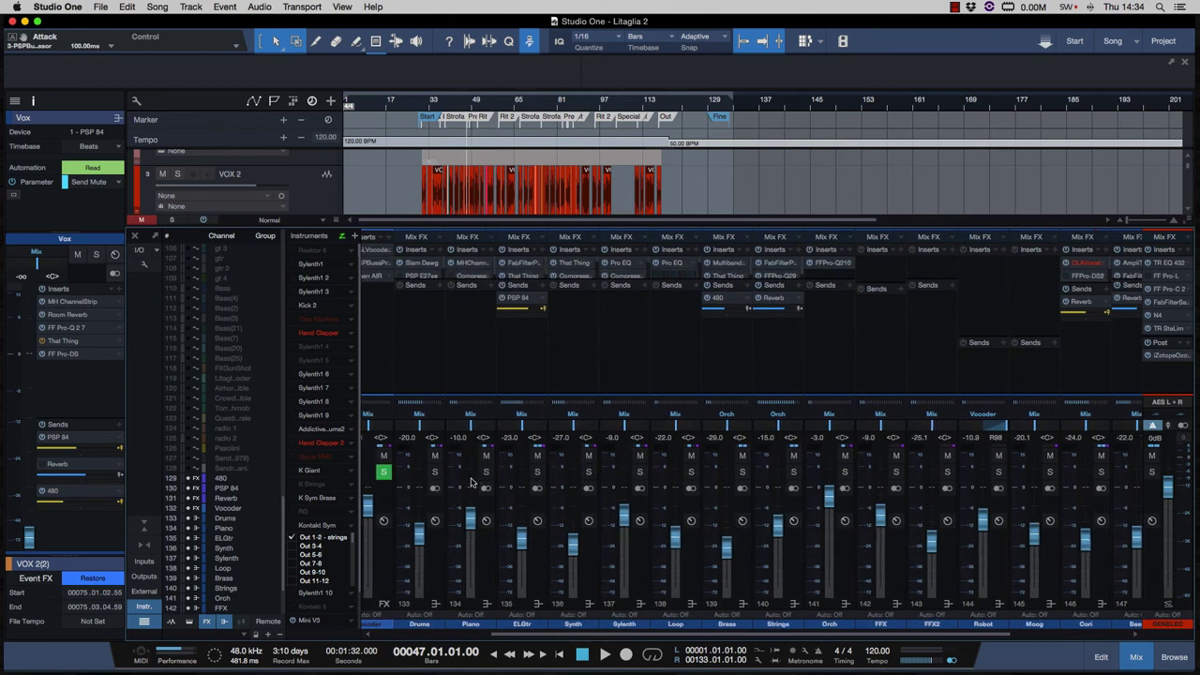
pyautogui.click(435, 472)
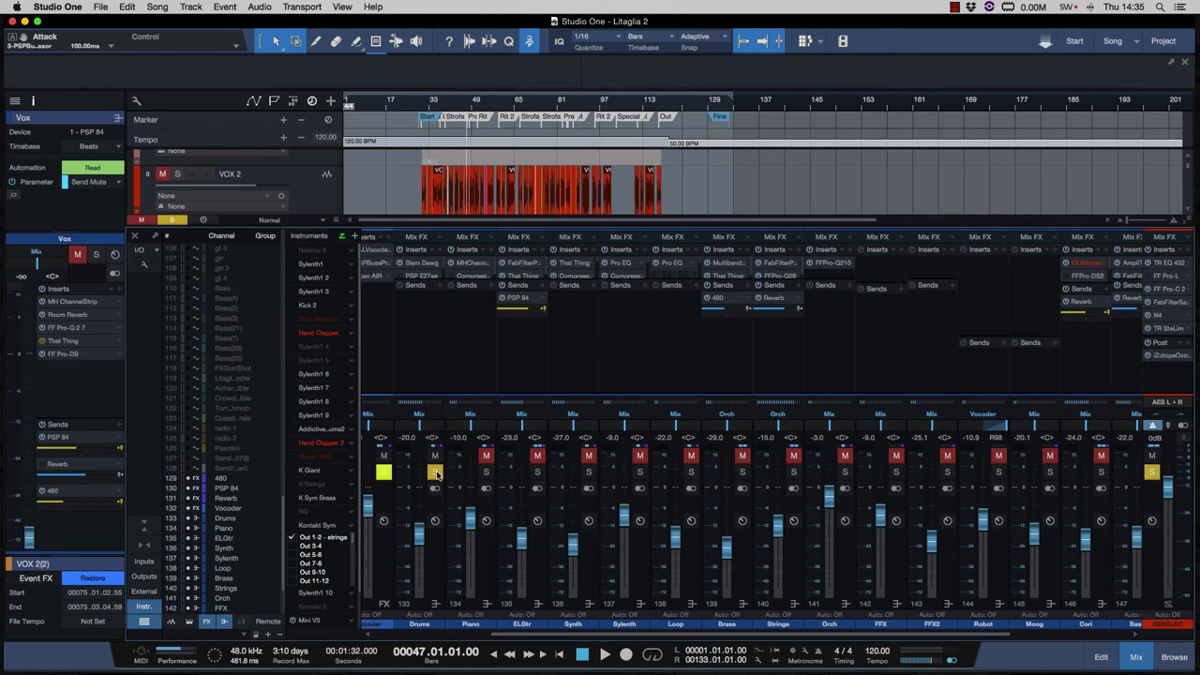
pyautogui.click(435, 472)
pyautogui.click(486, 472)
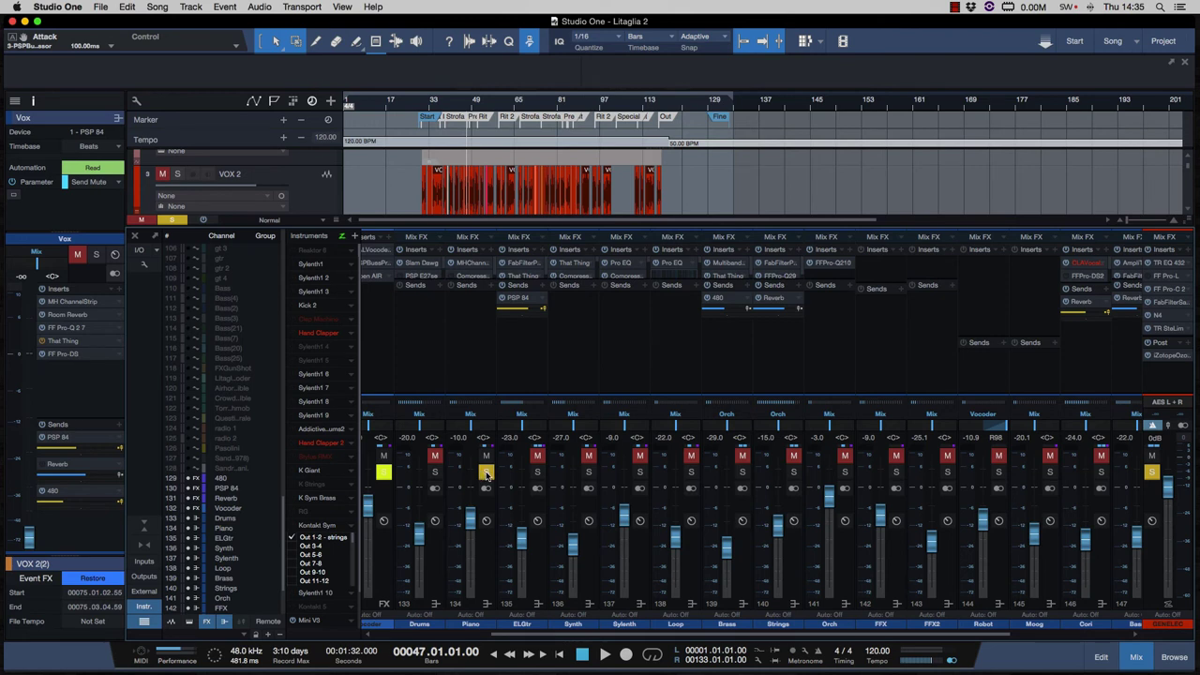
pyautogui.click(486, 472)
pyautogui.click(537, 472)
pyautogui.click(537, 472)
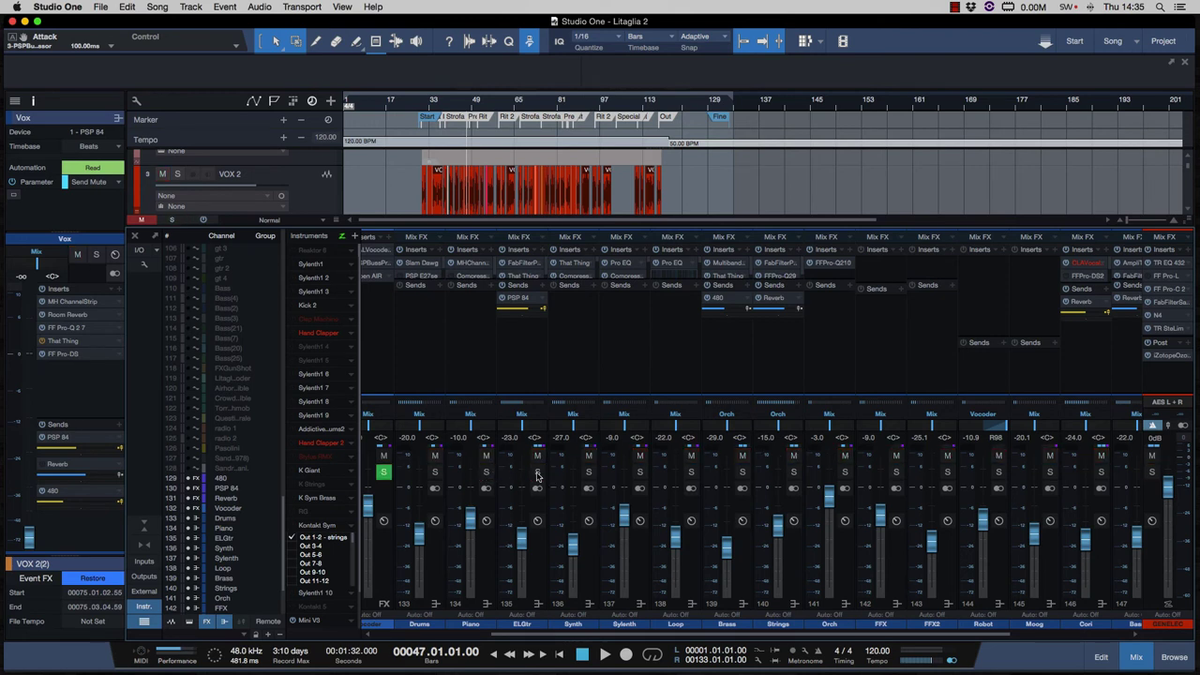
pyautogui.click(692, 474)
pyautogui.click(694, 476)
pyautogui.hscroll(4, 795, 483)
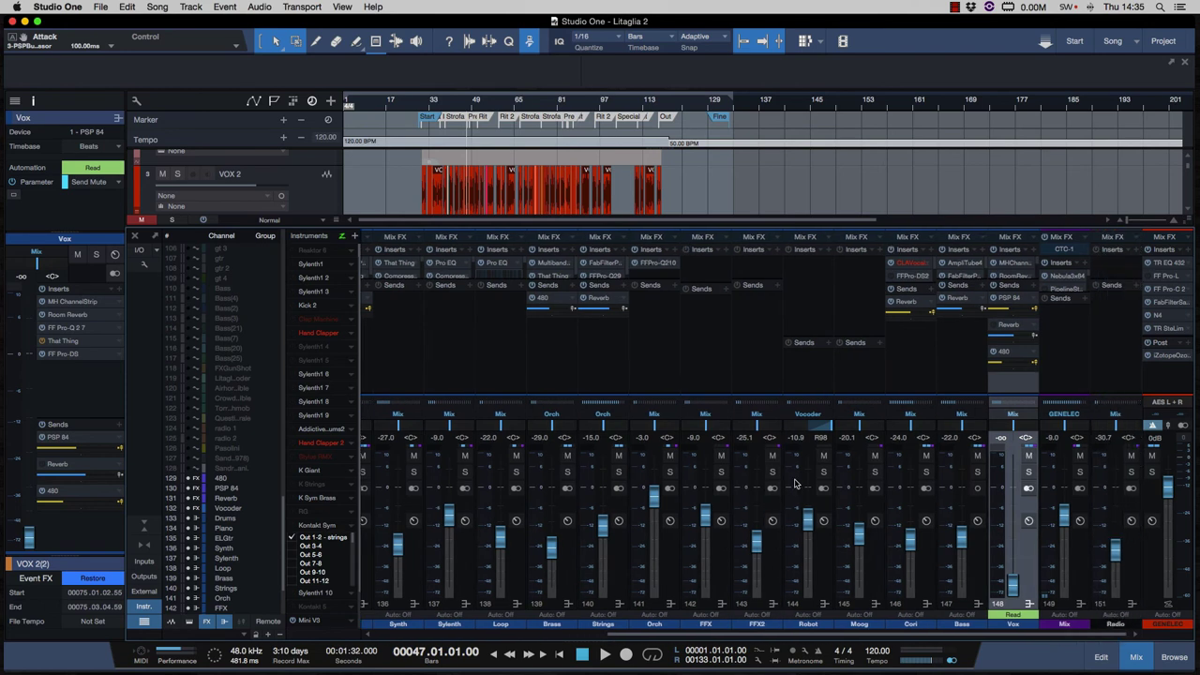